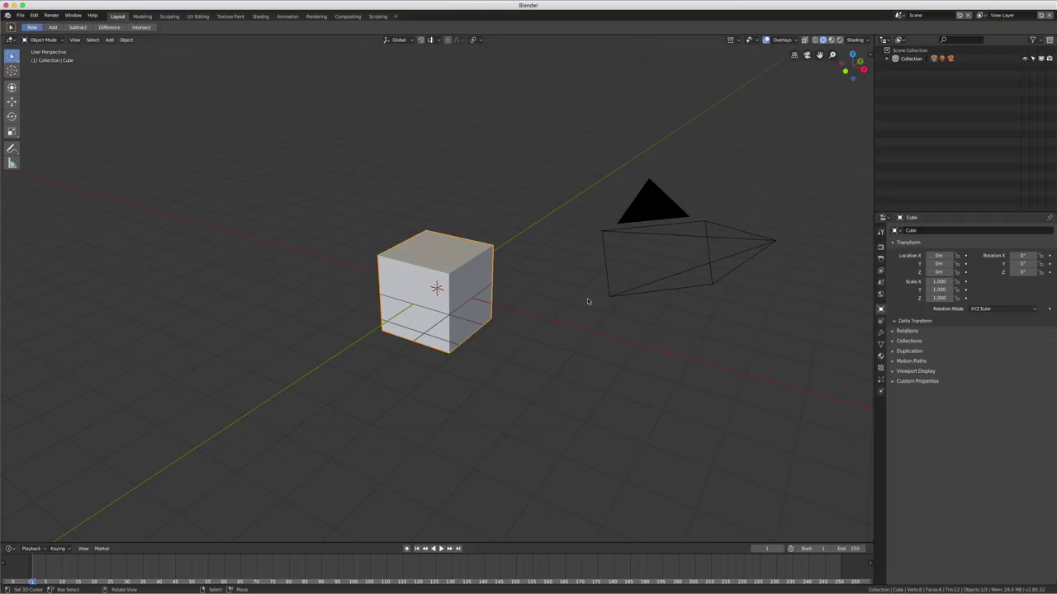
- Orbit and zoom the view around the default cube and camera
{"action": "middle_click_drag", "start_coordinate": [431, 388], "coordinate": [419, 383]}
{"action": "scroll", "coordinate": [419, 382], "scroll_direction": "up", "scroll_amount": 1}
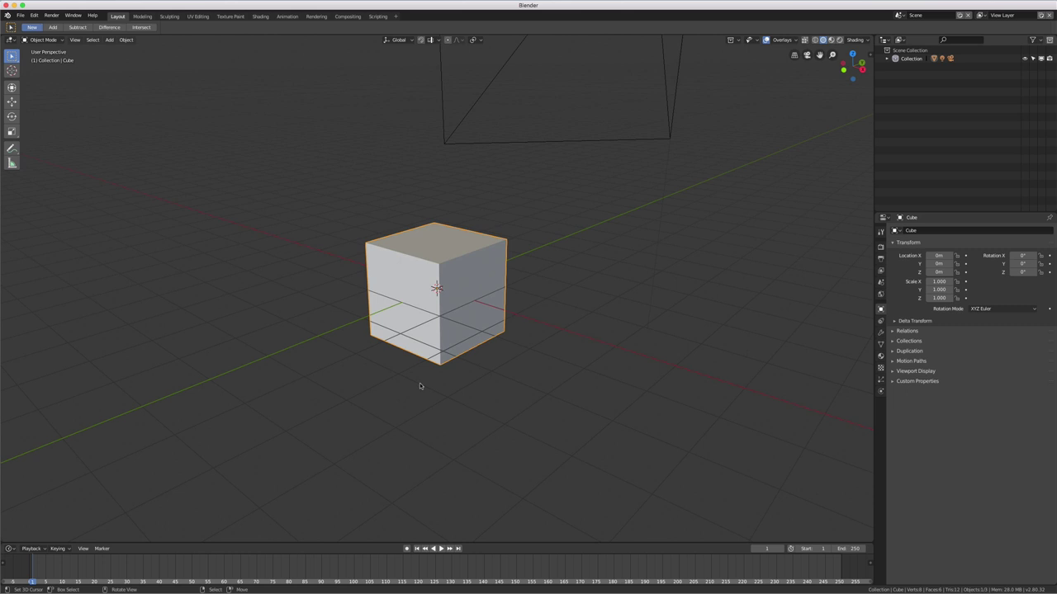
{"action": "scroll", "coordinate": [420, 383], "scroll_direction": "up", "scroll_amount": 2}
{"action": "scroll", "coordinate": [419, 382], "scroll_direction": "down", "scroll_amount": 2}
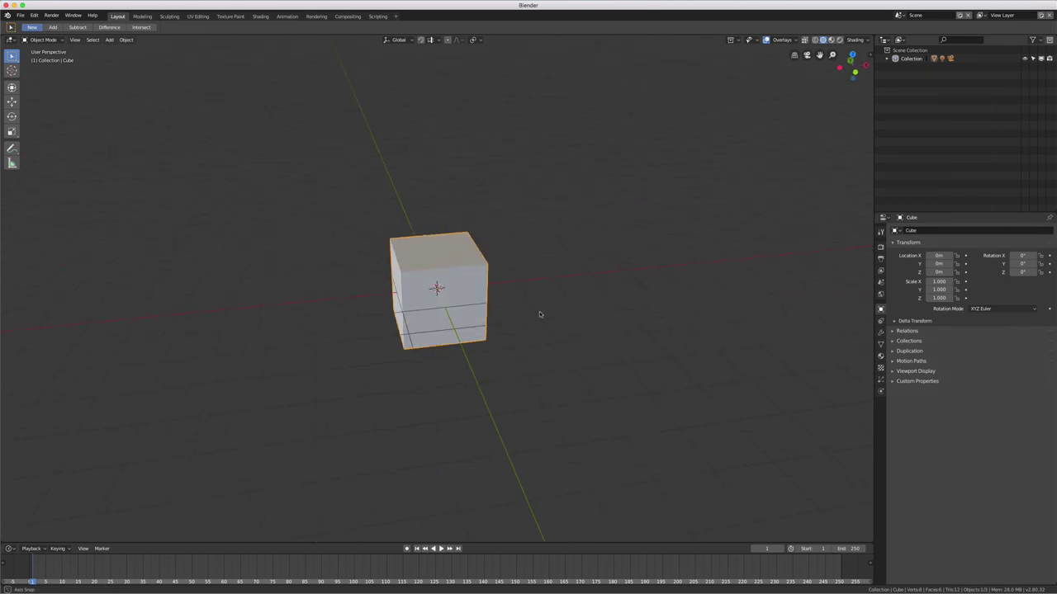
{"action": "middle_click_drag", "start_coordinate": [539, 311], "coordinate": [468, 313]}
{"action": "scroll", "coordinate": [468, 314], "scroll_direction": "down", "scroll_amount": 3}
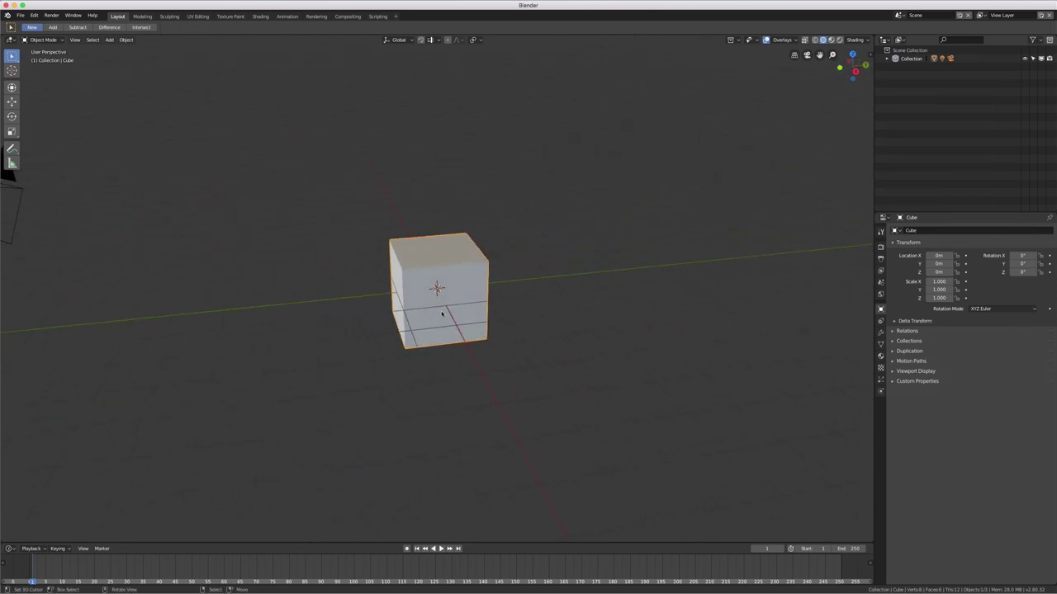
{"action": "scroll", "coordinate": [478, 310], "scroll_direction": "down", "scroll_amount": 2}
{"action": "middle_click_drag", "start_coordinate": [565, 297], "coordinate": [534, 298]}
{"action": "scroll", "coordinate": [534, 298], "scroll_direction": "up", "scroll_amount": 1}
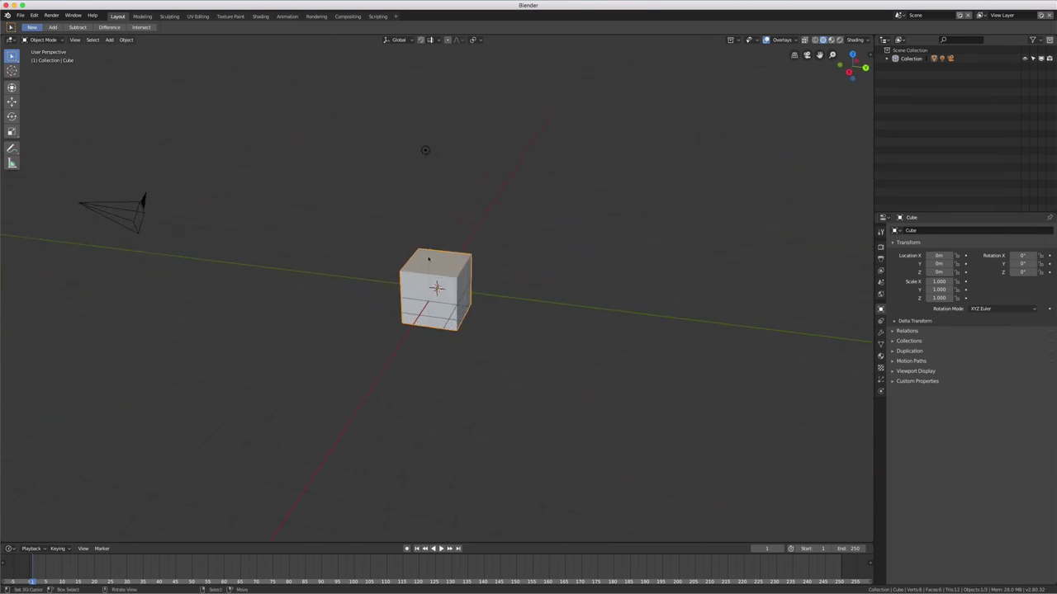
- Select the lamp and cube, then bring up the Add menu's mesh primitives
{"action": "left_click", "coordinate": [426, 152]}
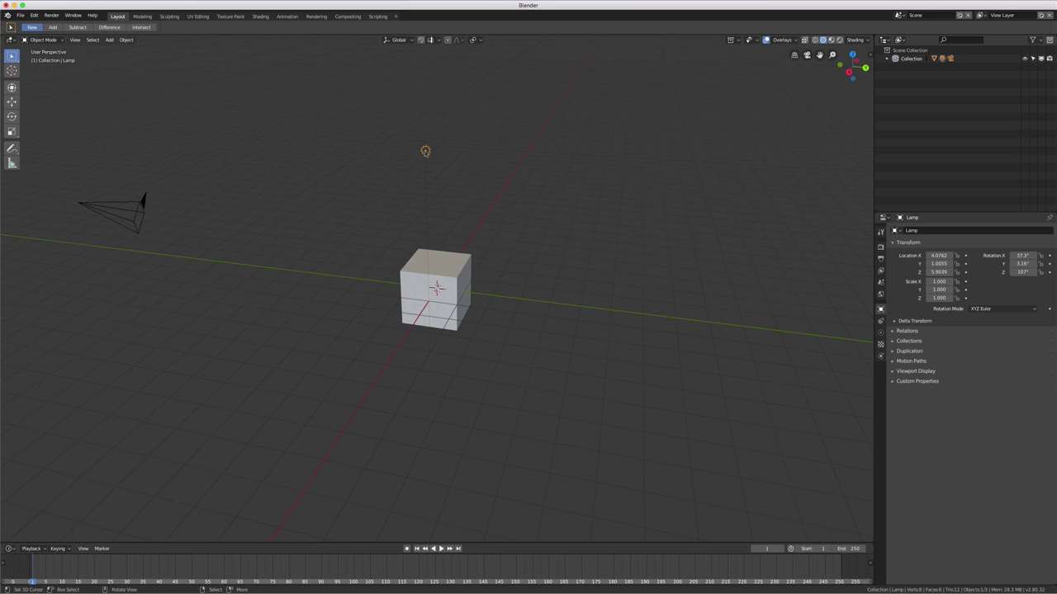
{"action": "left_click", "coordinate": [143, 208]}
{"action": "left_click", "coordinate": [425, 288]}
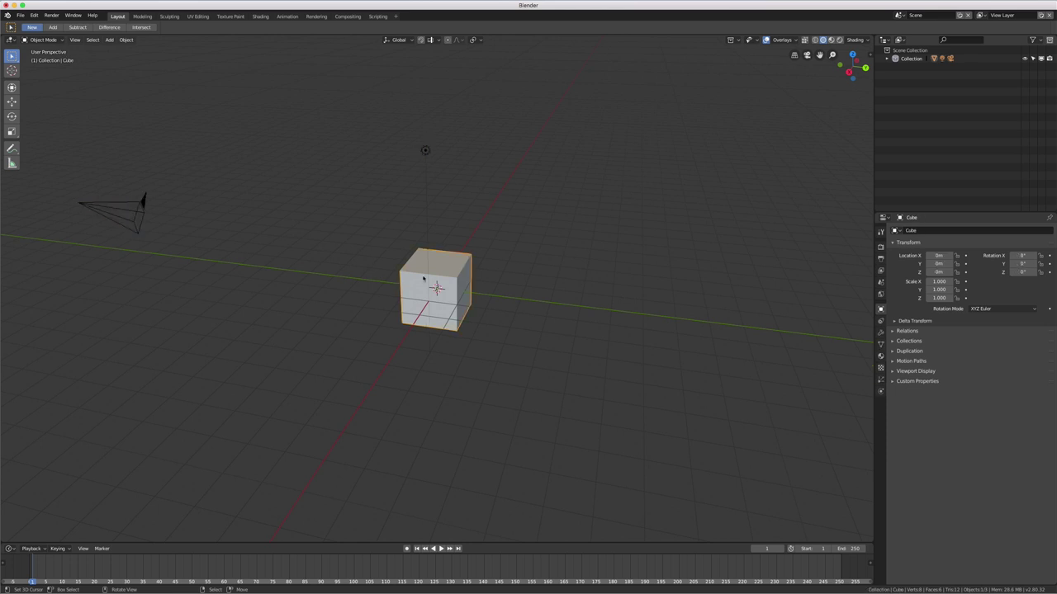
{"action": "left_click", "coordinate": [426, 152]}
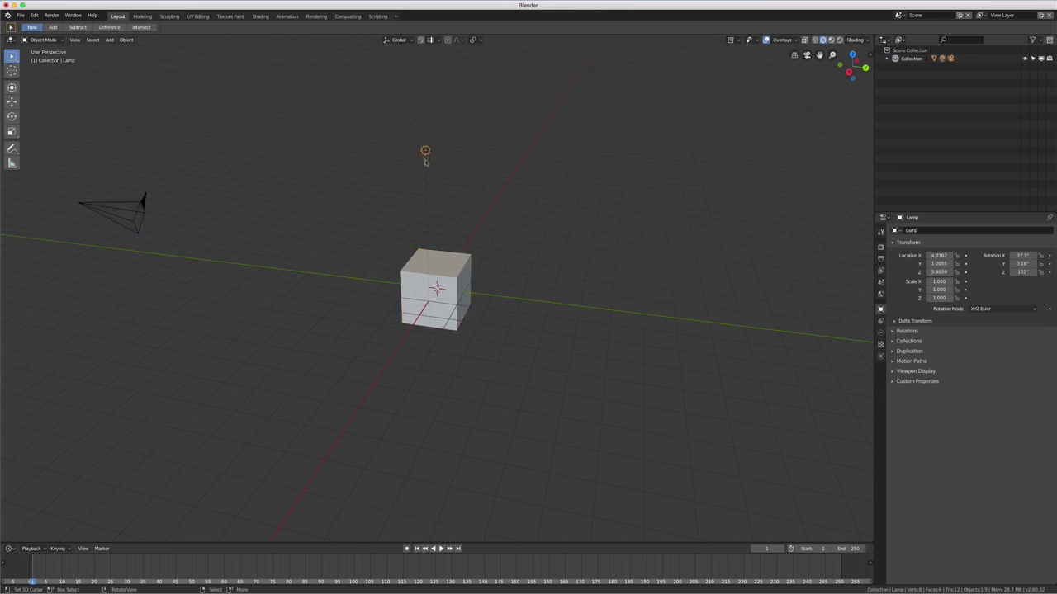
{"action": "mouse_move", "coordinate": [386, 218]}
{"action": "middle_mouse_down"}
{"action": "mouse_move", "coordinate": [444, 218]}
{"action": "mouse_move", "coordinate": [476, 236]}
{"action": "middle_mouse_up"}
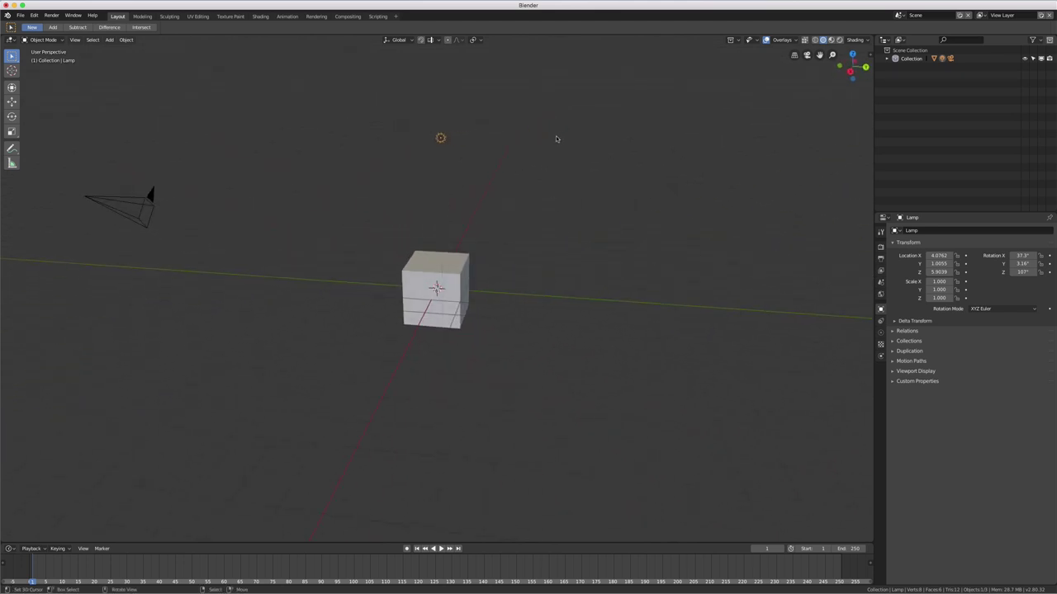
{"action": "mouse_move", "coordinate": [502, 257]}
{"action": "middle_mouse_down"}
{"action": "mouse_move", "coordinate": [479, 259]}
{"action": "mouse_move", "coordinate": [502, 253]}
{"action": "middle_mouse_up"}
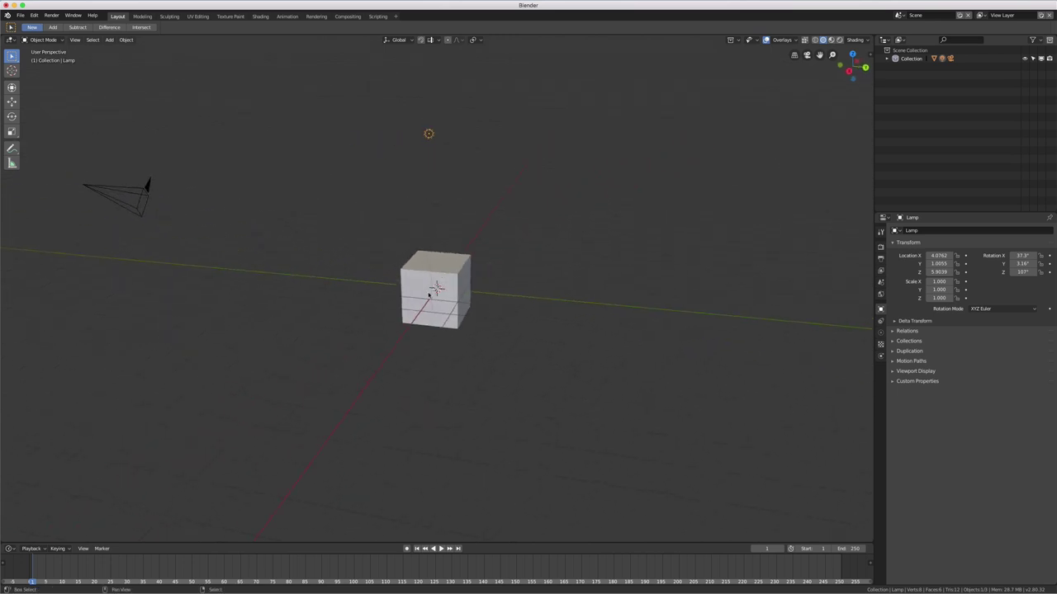
{"action": "key", "text": "shift+a"}
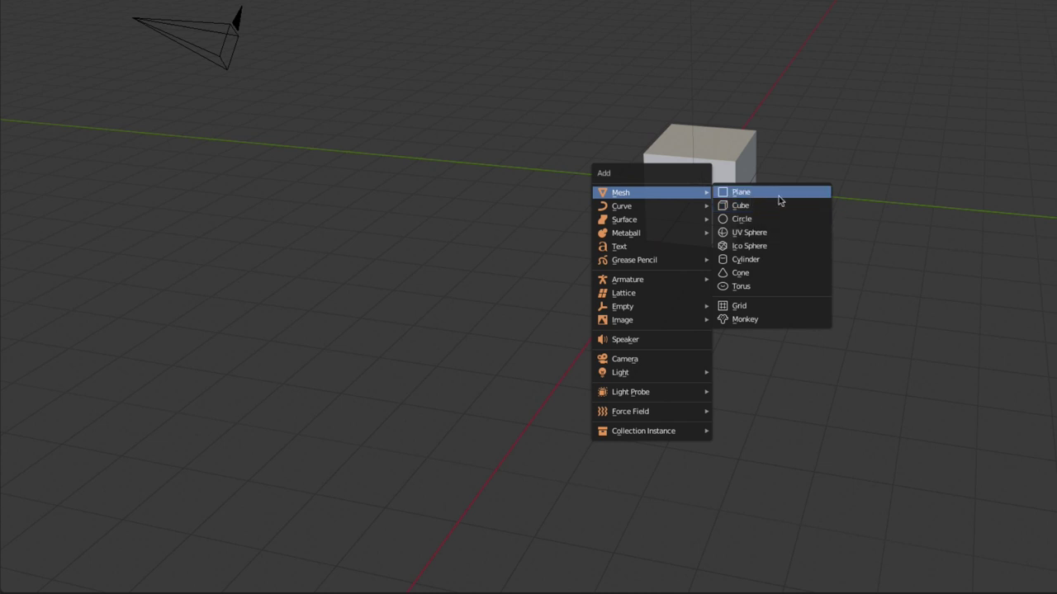
{"action": "mouse_move", "coordinate": [620, 192]}
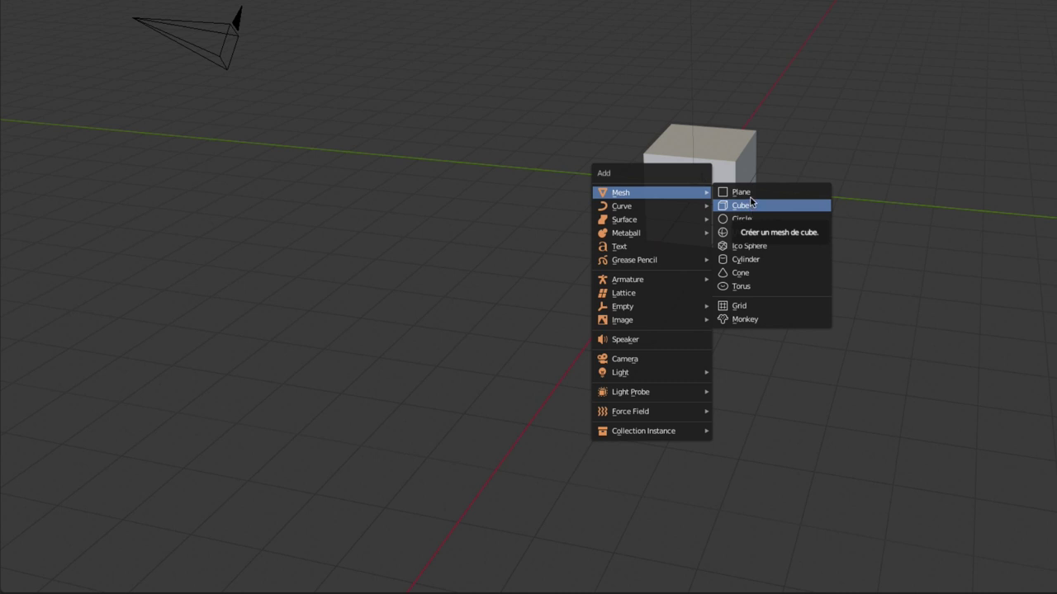
- Add a plane, then delete both the default cube and that plane
{"action": "left_click", "coordinate": [752, 197]}
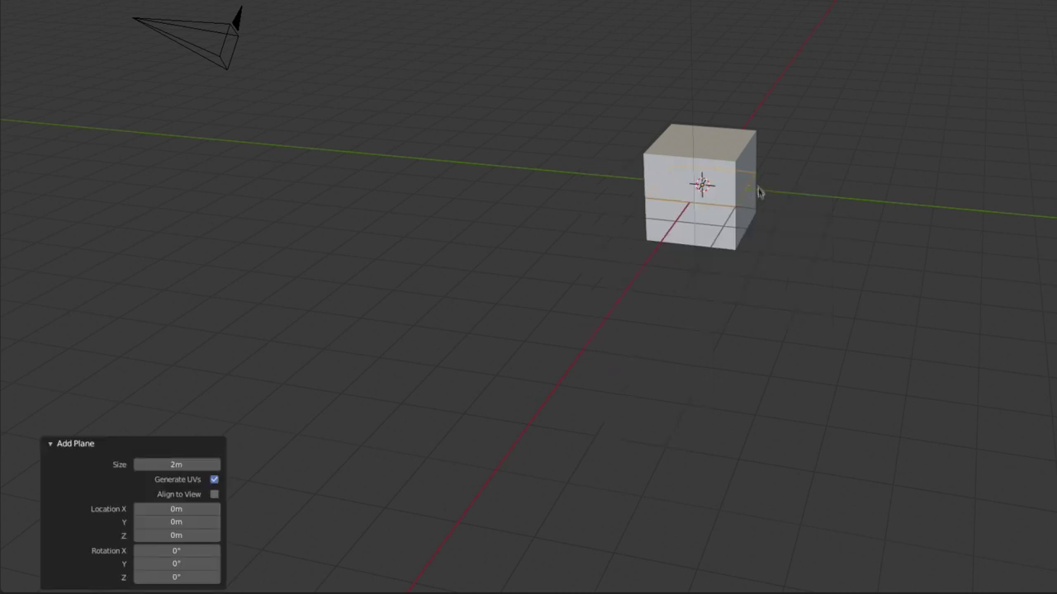
{"action": "left_click", "coordinate": [740, 157]}
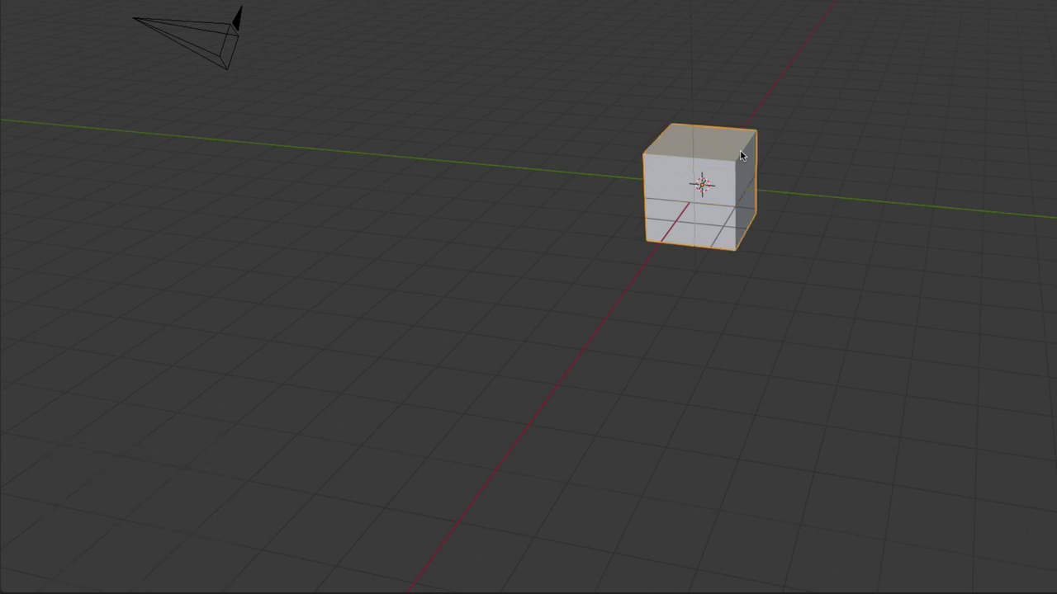
{"action": "key", "text": "x"}
{"action": "left_click", "coordinate": [740, 153]}
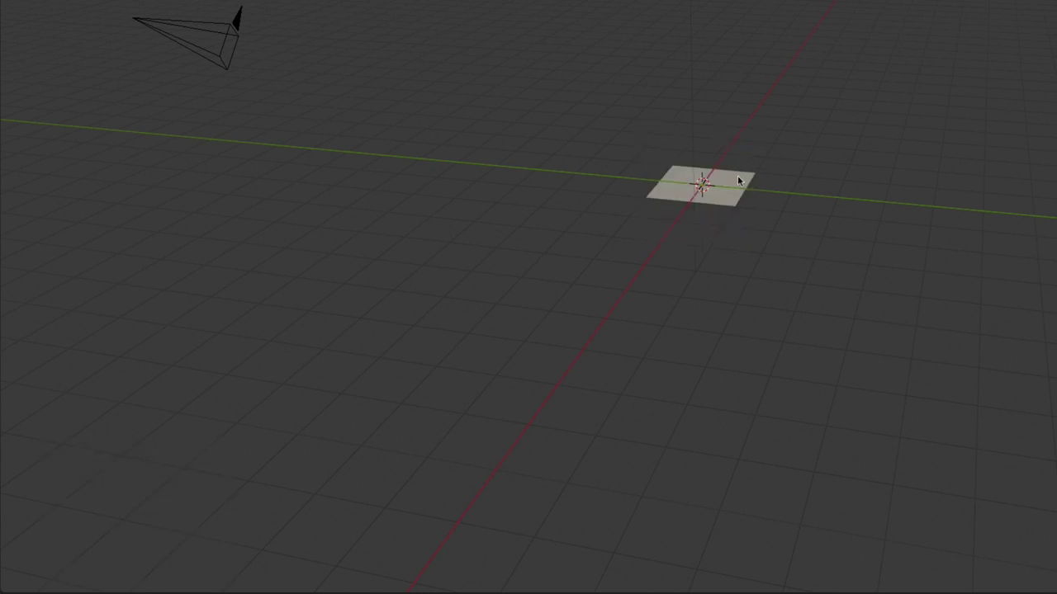
{"action": "left_click", "coordinate": [737, 184]}
{"action": "key", "text": "x"}
{"action": "left_click", "coordinate": [738, 181]}
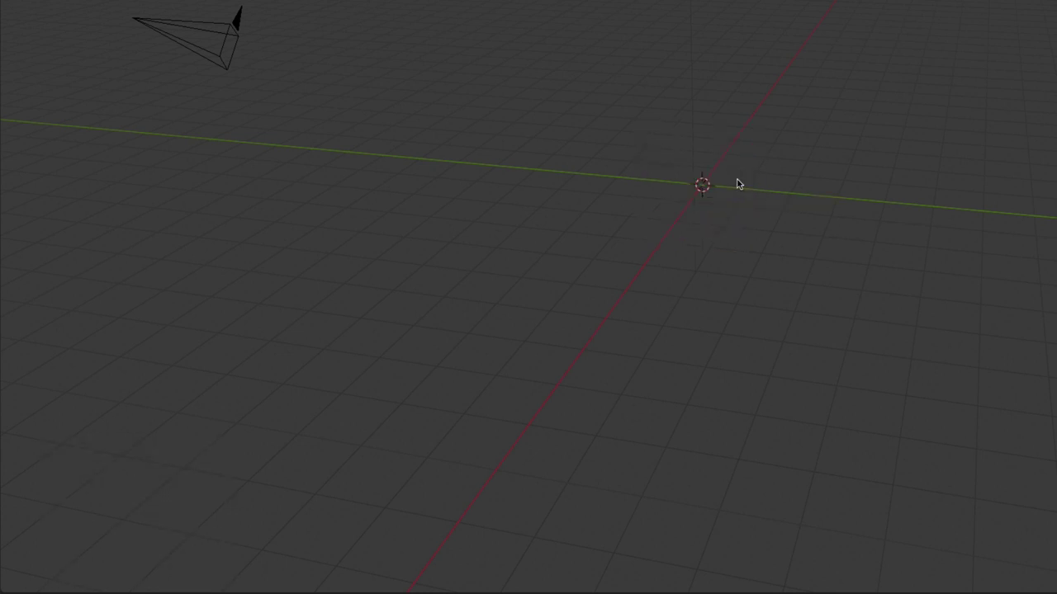
- Add a fresh plane at the origin and enlarge its size to 2.13m
{"action": "scroll", "coordinate": [737, 183], "scroll_direction": "up", "scroll_amount": 2}
{"action": "scroll", "coordinate": [737, 184], "scroll_direction": "up", "scroll_amount": 1}
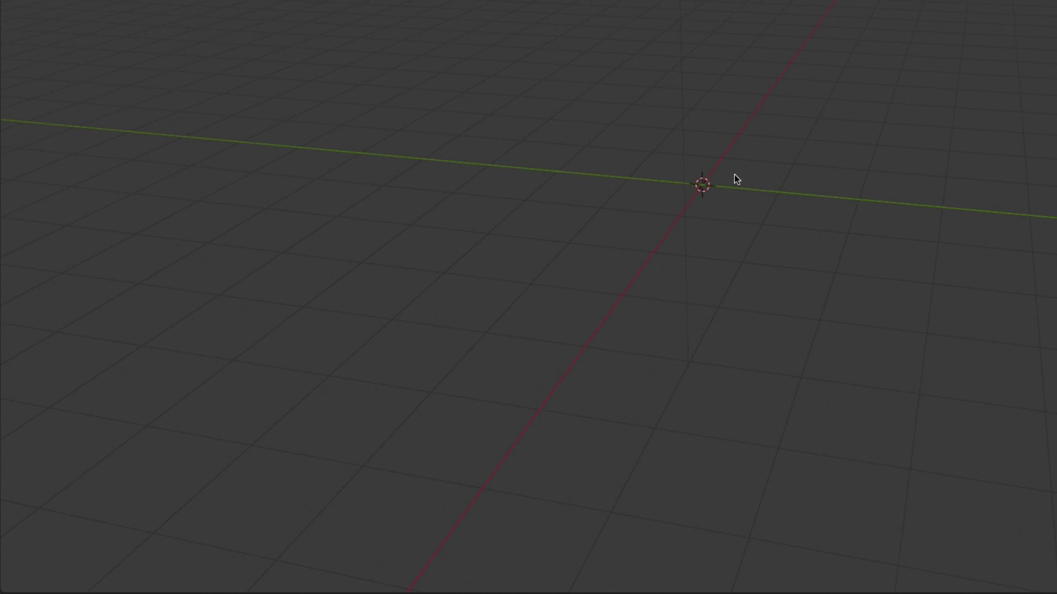
{"action": "key", "text": "shift+a"}
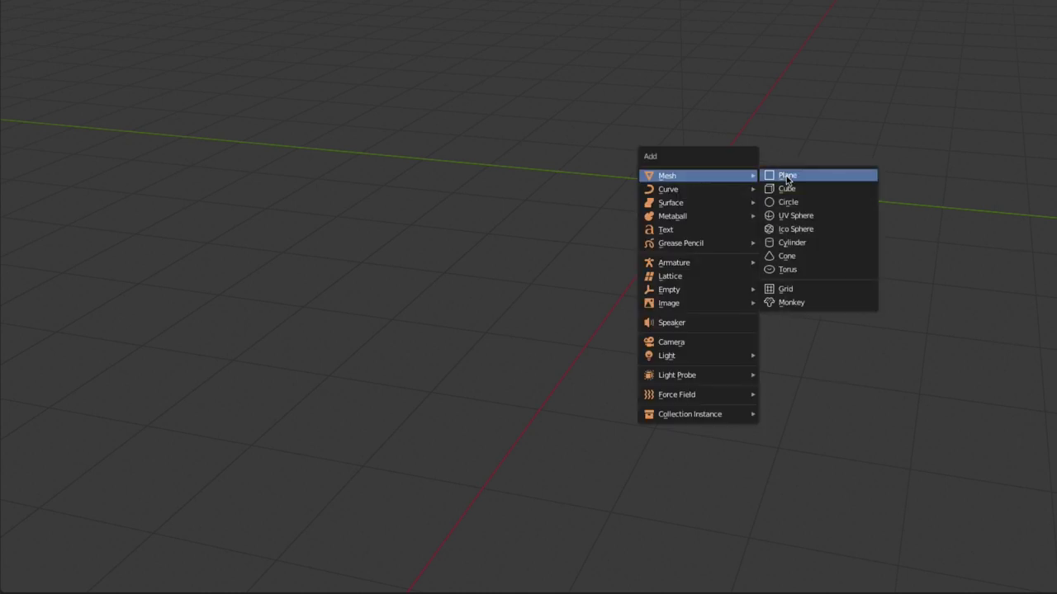
{"action": "left_click", "coordinate": [786, 175]}
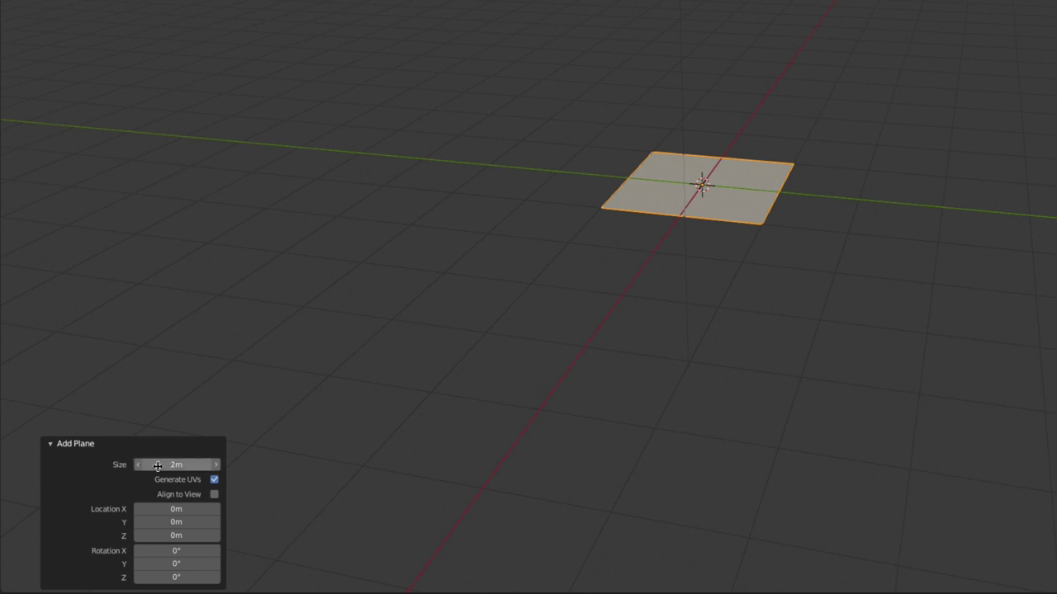
{"action": "left_click_drag", "start_coordinate": [172, 466], "coordinate": [192, 466]}
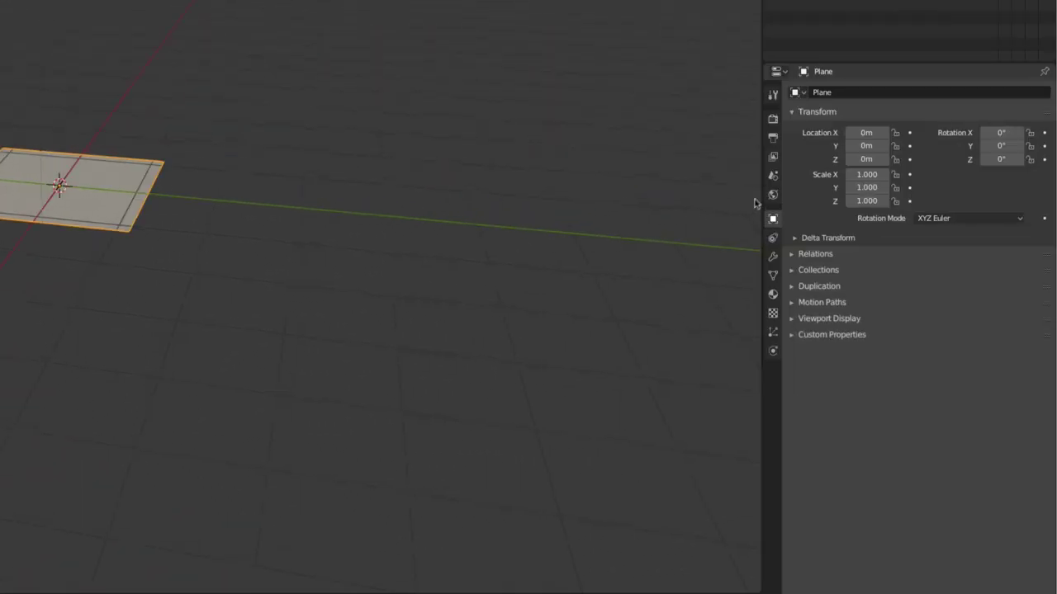
- Show the Scene properties and expand the Units panel
{"action": "left_click", "coordinate": [772, 176]}
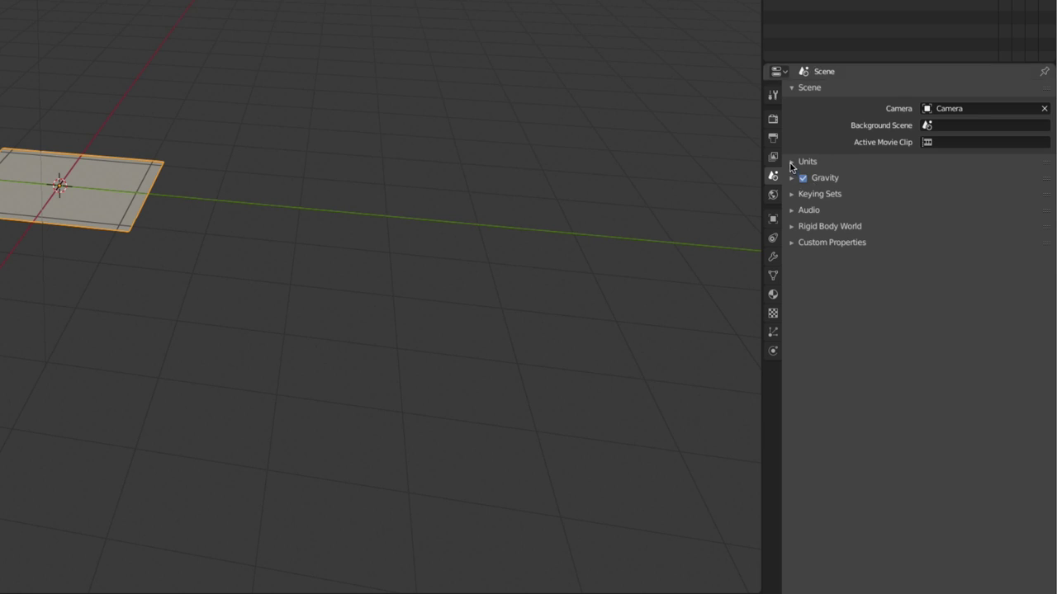
{"action": "left_click", "coordinate": [791, 163]}
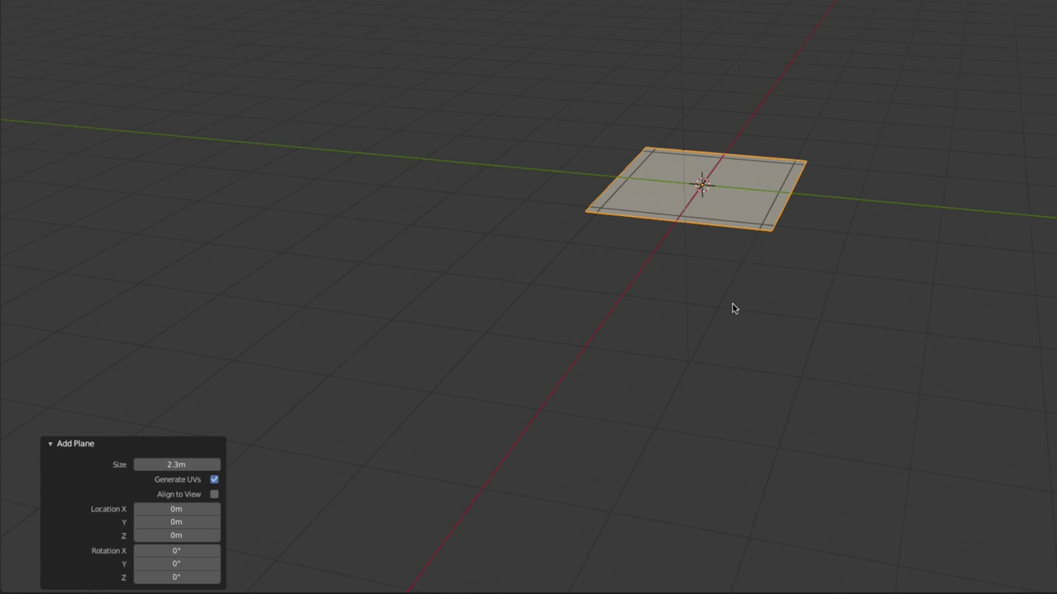
- Align the plane upright to the front view, move it to X 0.15m, then delete it
{"action": "key", "text": "KP_1"}
{"action": "left_click", "coordinate": [213, 495]}
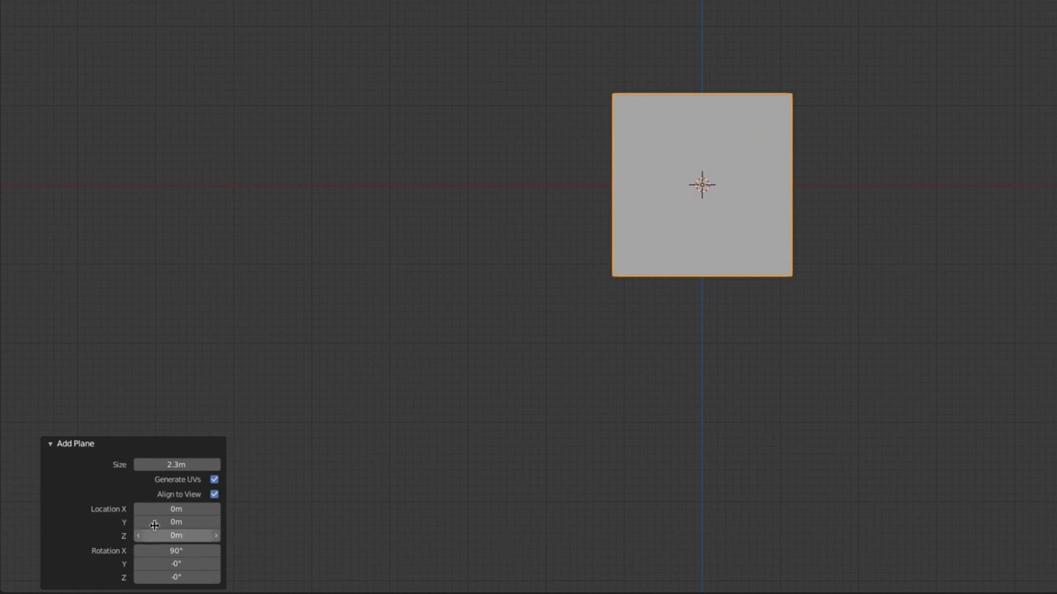
{"action": "left_click_drag", "start_coordinate": [166, 508], "coordinate": [185, 512]}
{"action": "left_click_drag", "start_coordinate": [180, 513], "coordinate": [174, 514]}
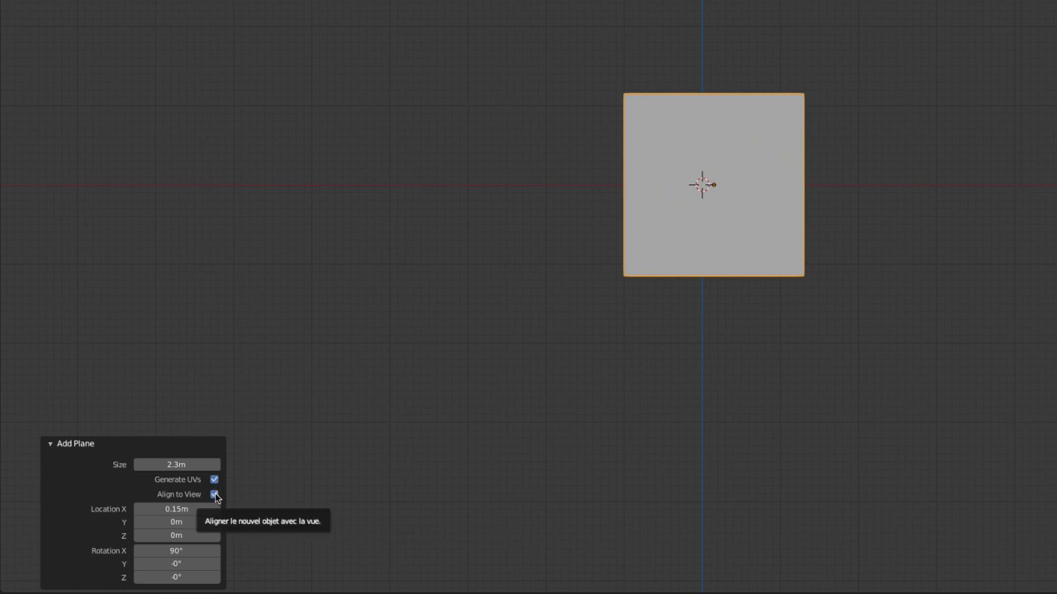
{"action": "mouse_move", "coordinate": [627, 491]}
{"action": "middle_mouse_down"}
{"action": "mouse_move", "coordinate": [652, 408]}
{"action": "mouse_move", "coordinate": [606, 527]}
{"action": "mouse_move", "coordinate": [681, 538]}
{"action": "middle_mouse_up"}
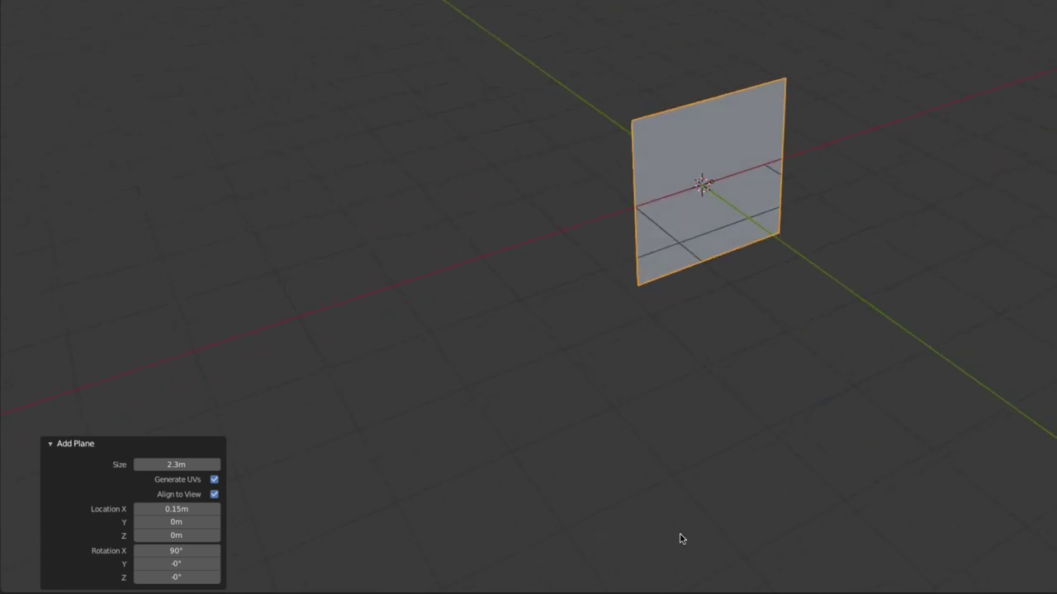
{"action": "key", "text": "x"}
{"action": "left_click", "coordinate": [697, 156]}
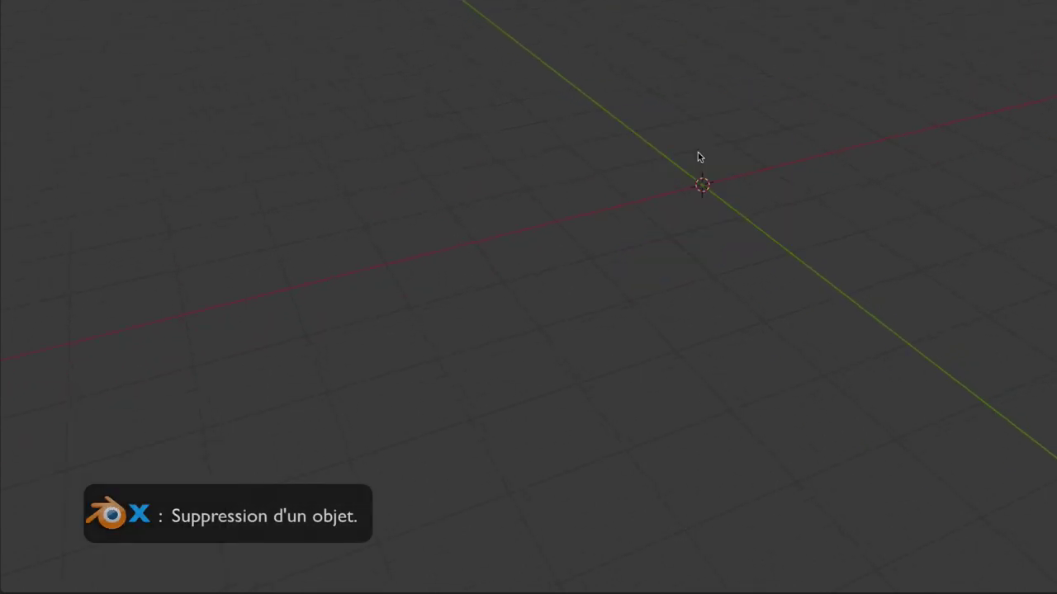
{"action": "mouse_move", "coordinate": [860, 223]}
{"action": "middle_mouse_down"}
{"action": "mouse_move", "coordinate": [830, 226]}
{"action": "mouse_move", "coordinate": [851, 228]}
{"action": "middle_mouse_up"}
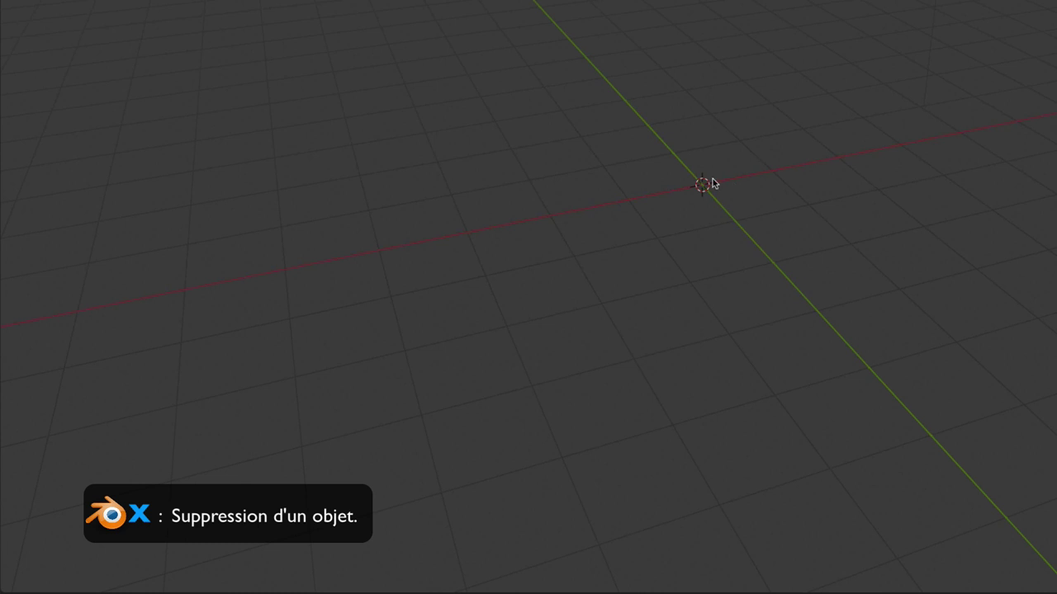
{"action": "key", "text": "shift+a"}
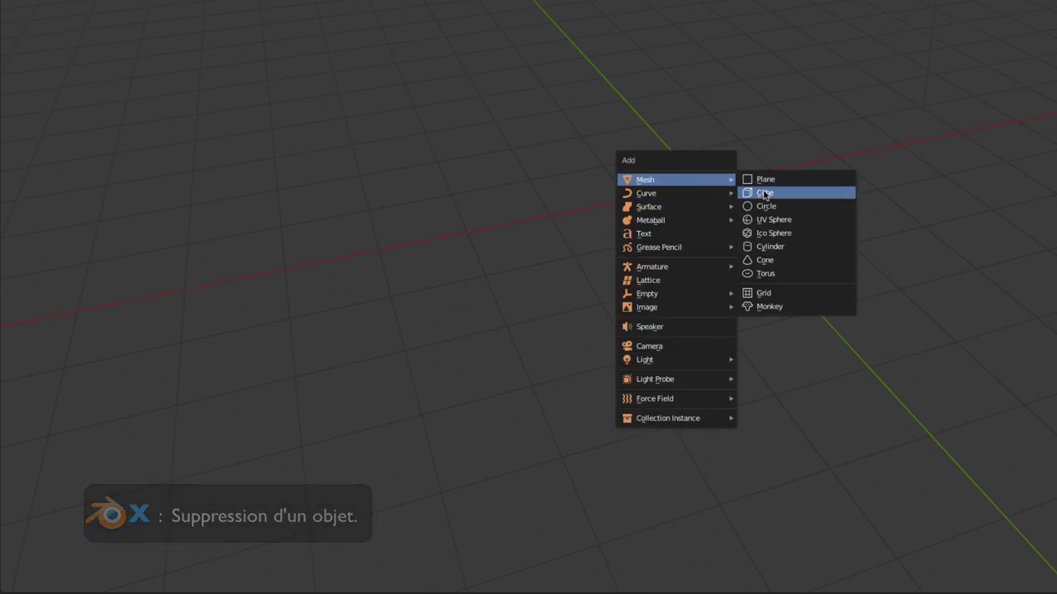
{"action": "left_click", "coordinate": [763, 193]}
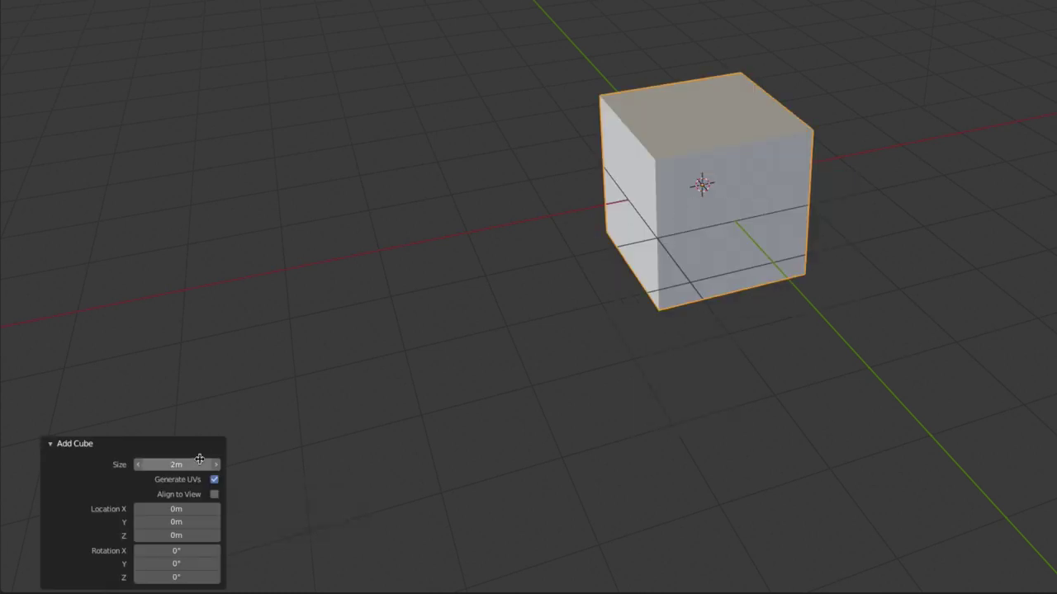
{"action": "left_click_drag", "start_coordinate": [175, 465], "coordinate": [195, 462]}
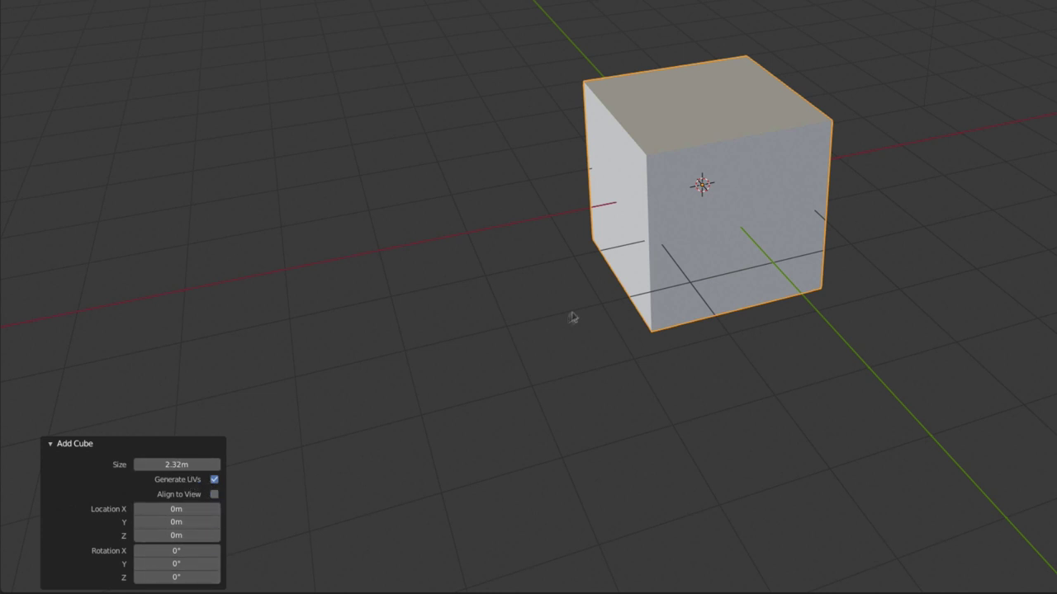
{"action": "key", "text": "x"}
- Finish deleting the previous object and add a circle mesh at the origin
{"action": "left_click", "coordinate": [695, 251]}
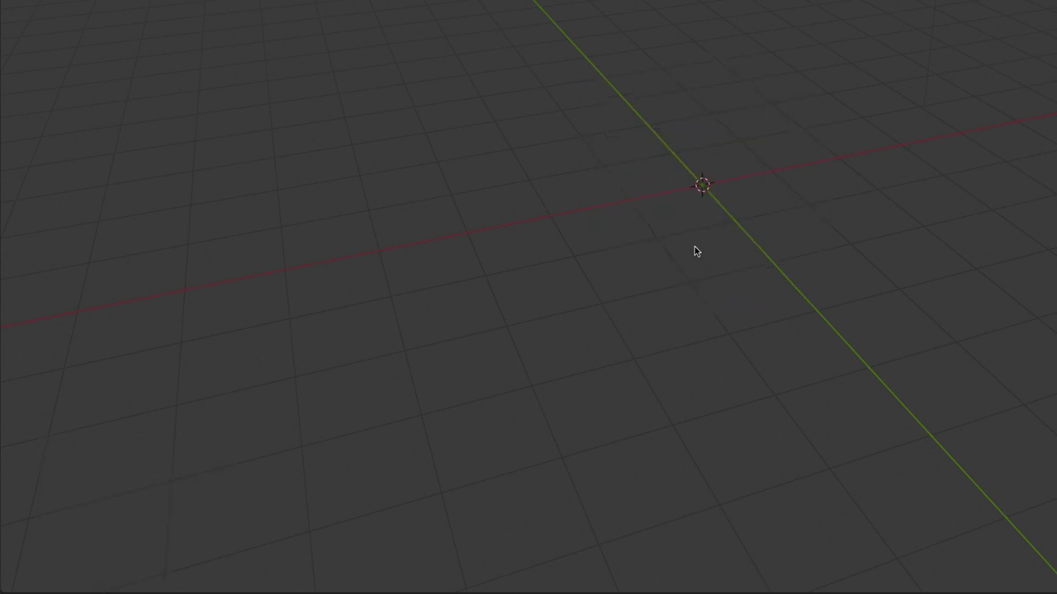
{"action": "key", "text": "shift+a"}
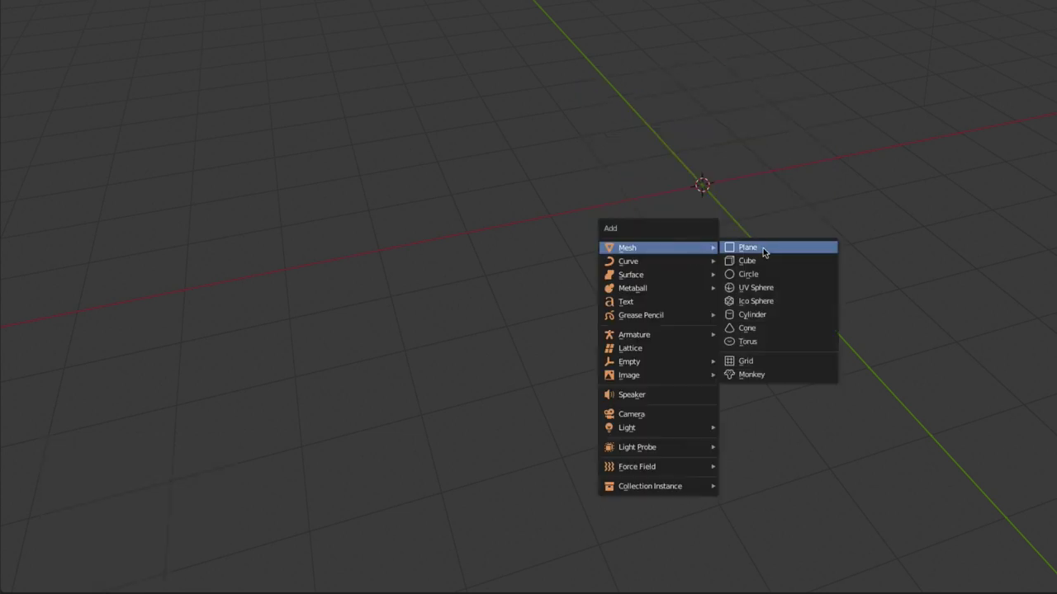
{"action": "left_click", "coordinate": [761, 274]}
{"action": "scroll", "coordinate": [735, 209], "scroll_direction": "up", "scroll_amount": 2}
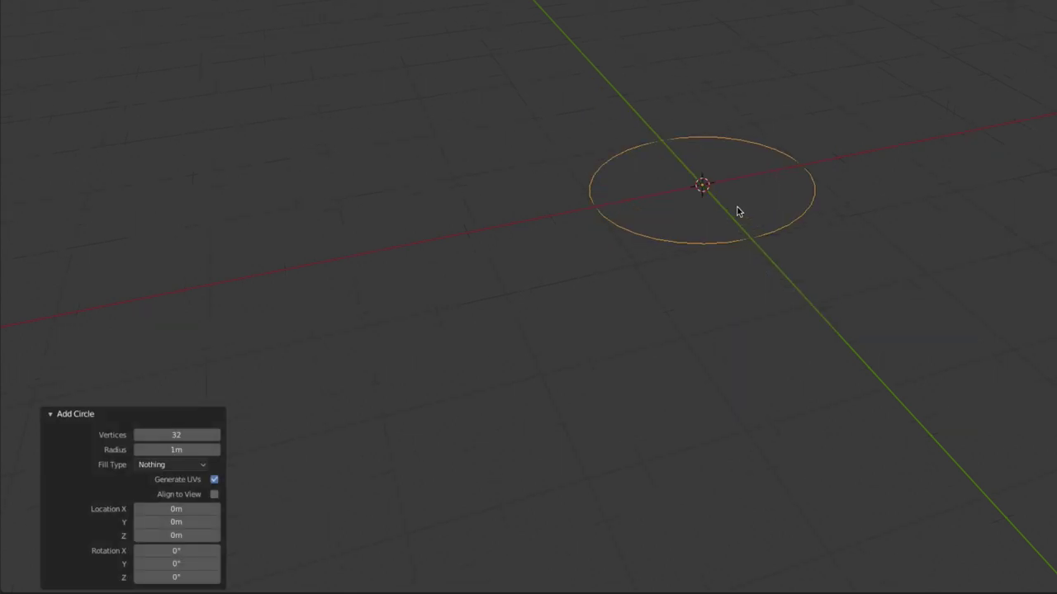
{"action": "scroll", "coordinate": [738, 209], "scroll_direction": "up", "scroll_amount": 1}
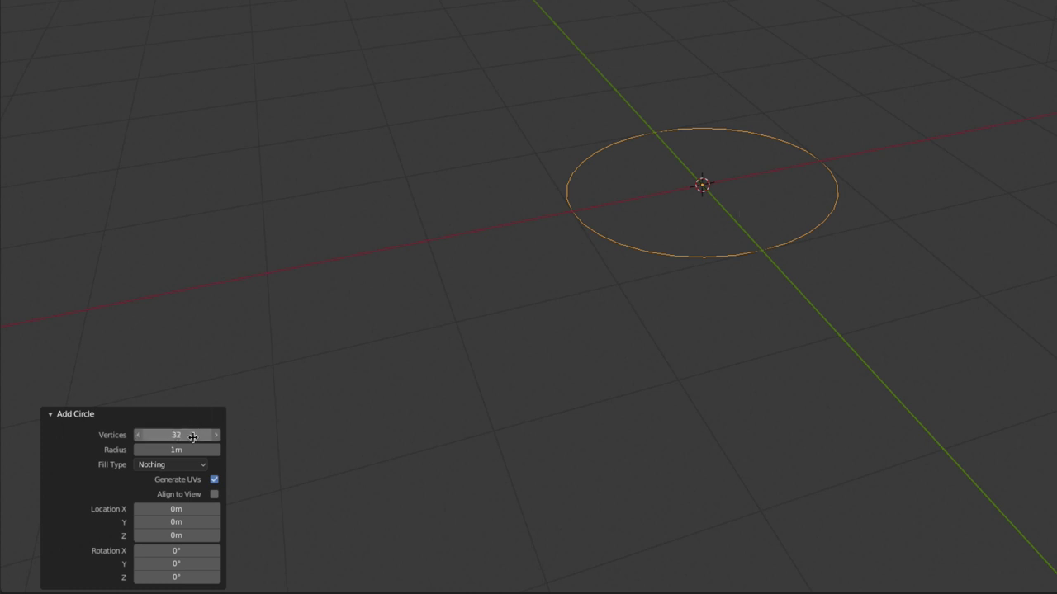
- Scale the circle's outline up in Edit Mode, return to Object Mode, and delete it
{"action": "key", "text": "Tab"}
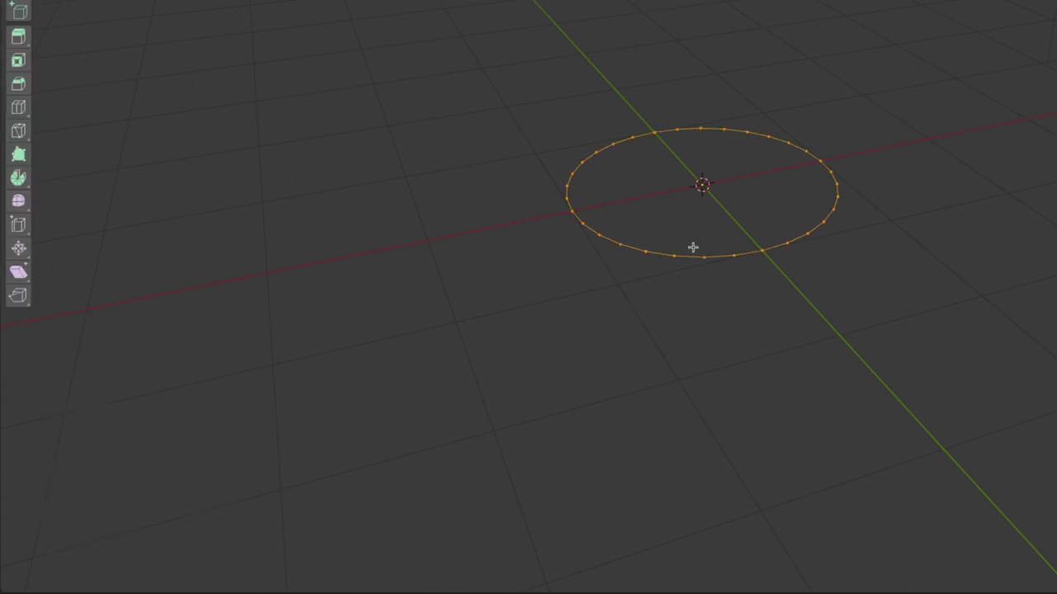
{"action": "key", "text": "s"}
{"action": "left_click", "coordinate": [899, 289]}
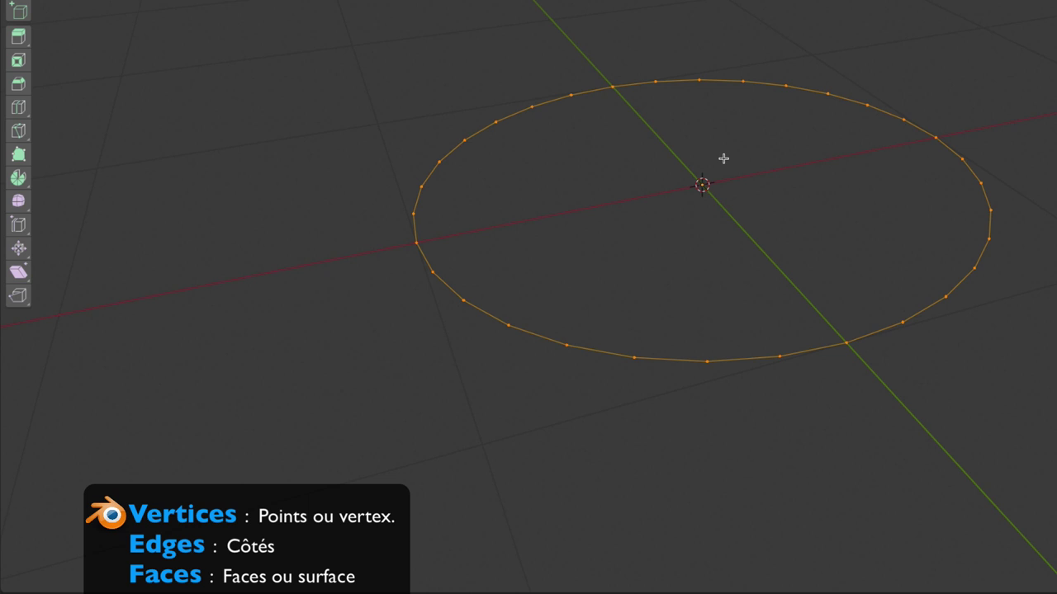
{"action": "key", "text": "Tab"}
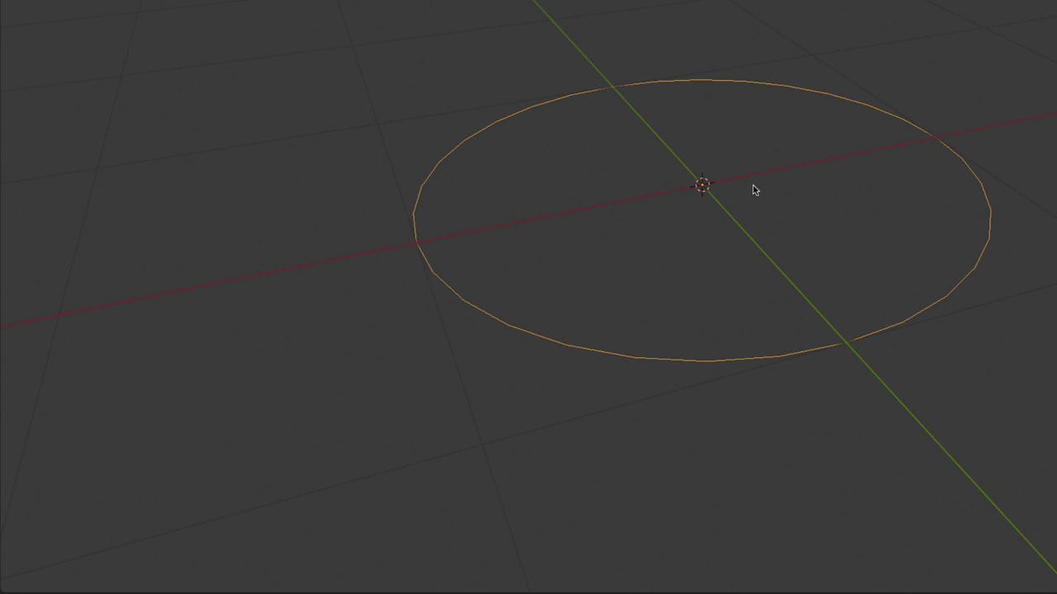
{"action": "key", "text": "x"}
{"action": "left_click", "coordinate": [753, 186]}
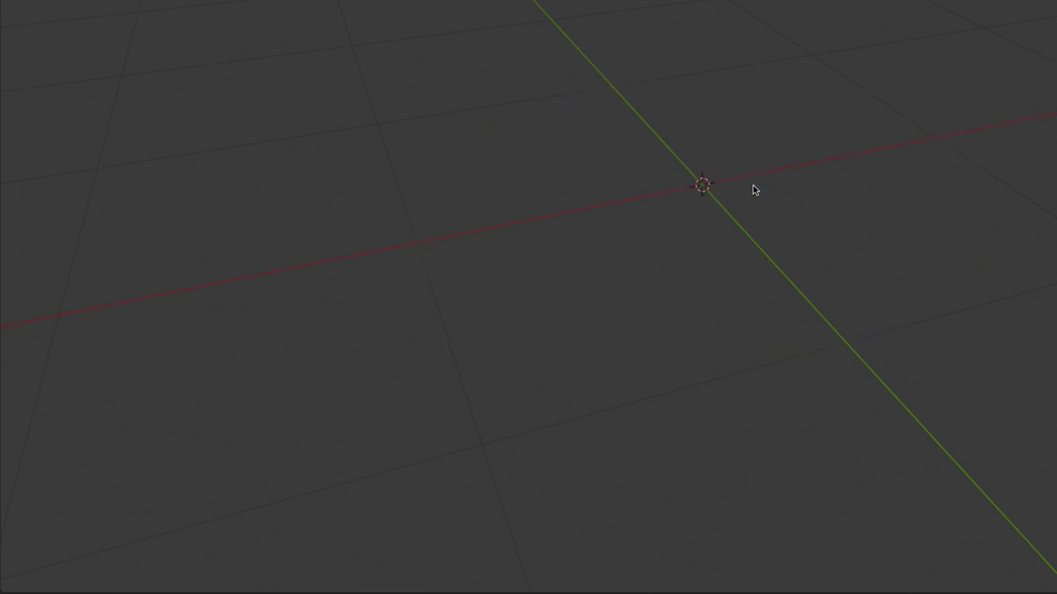
{"action": "key", "text": "shift+a"}
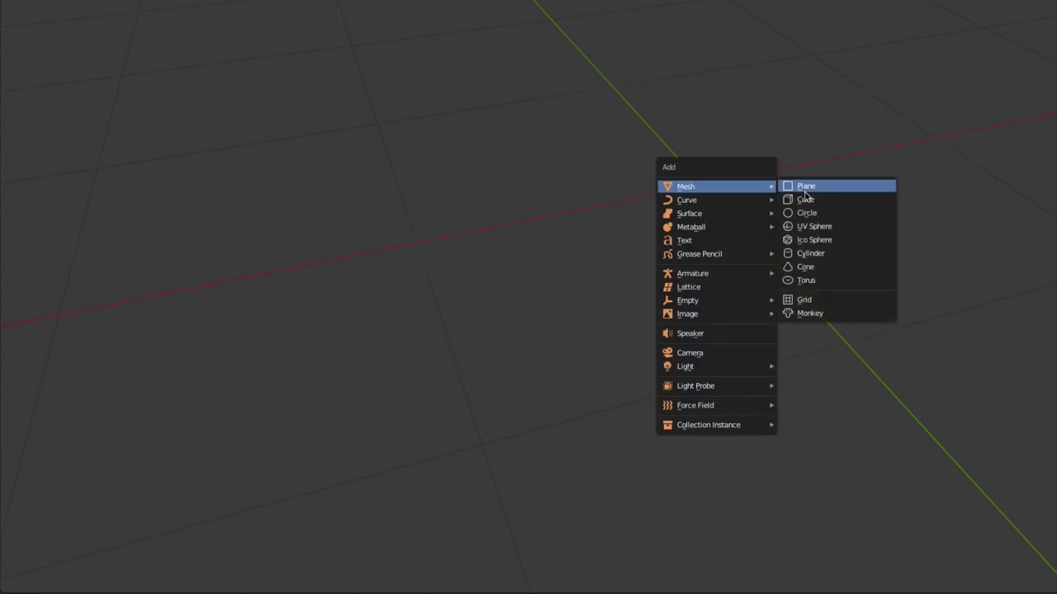
{"action": "left_click", "coordinate": [810, 215]}
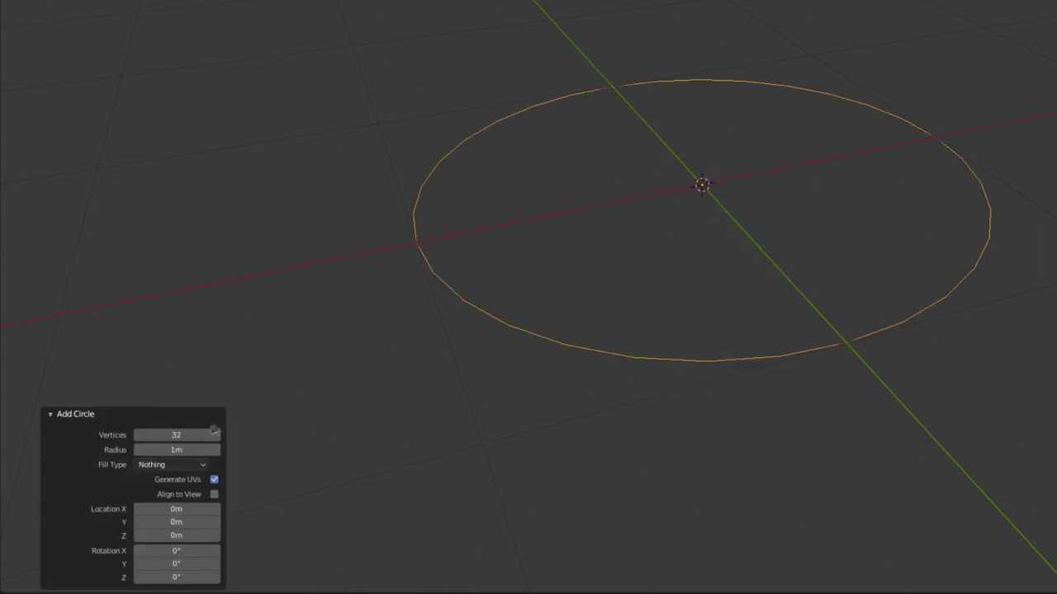
{"action": "left_click_drag", "start_coordinate": [192, 437], "coordinate": [287, 446]}
{"action": "type", "text": "3"}
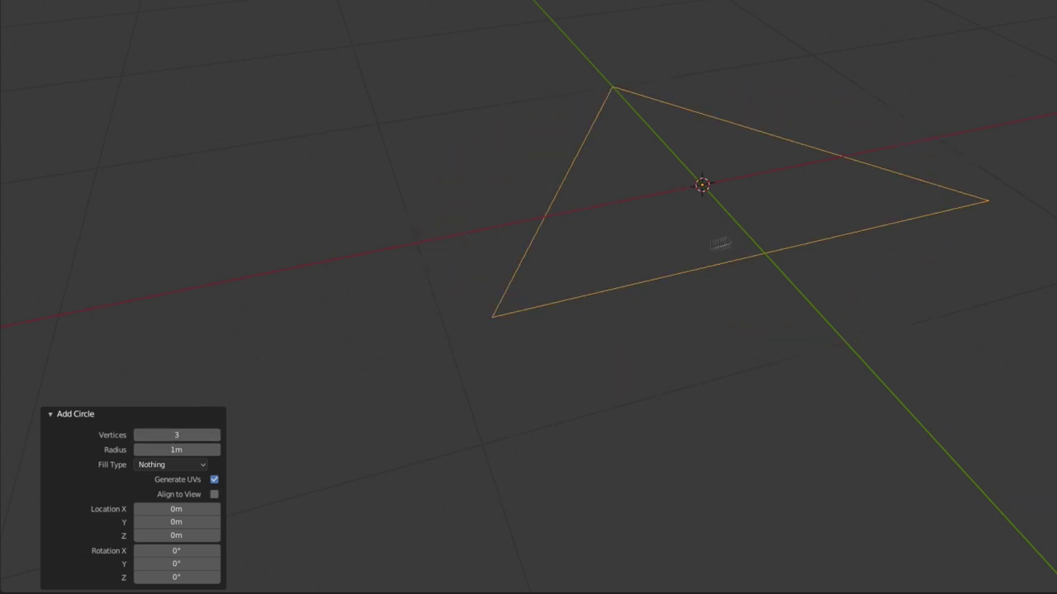
{"action": "left_click_drag", "start_coordinate": [176, 450], "coordinate": [173, 449]}
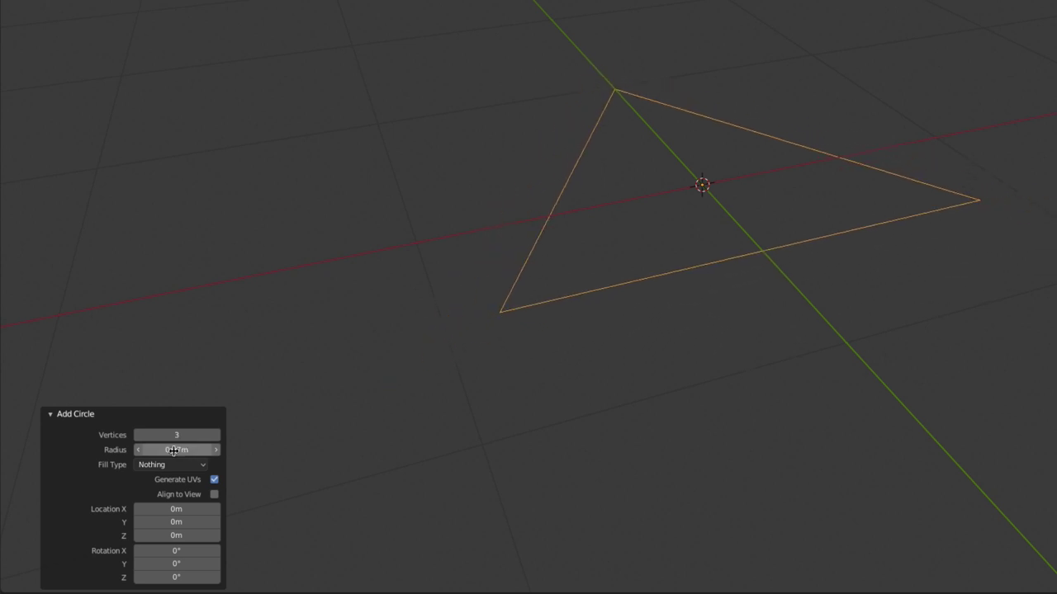
{"action": "left_click", "coordinate": [203, 468]}
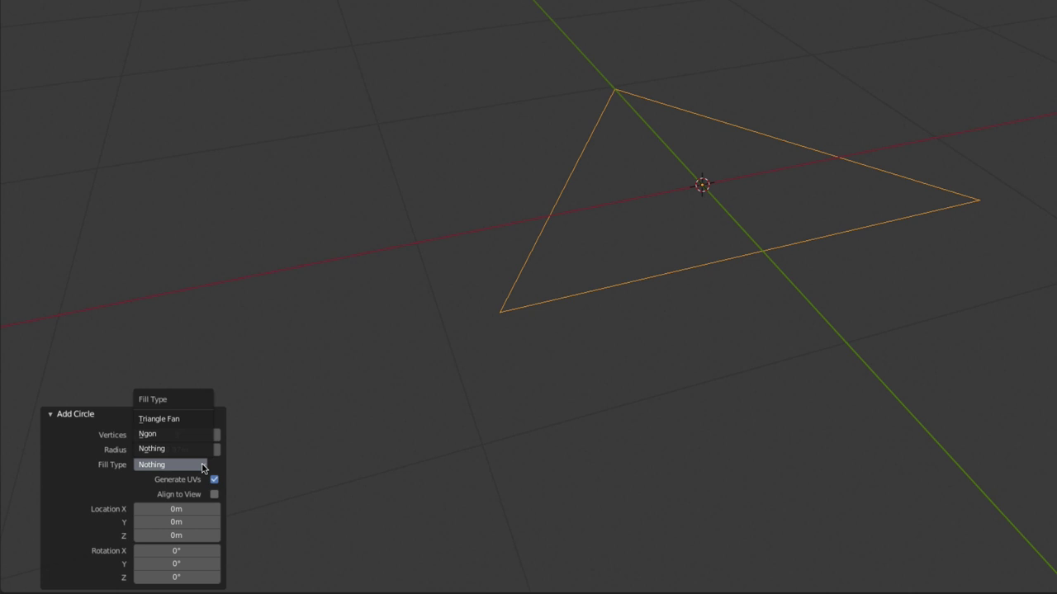
{"action": "left_click", "coordinate": [175, 435]}
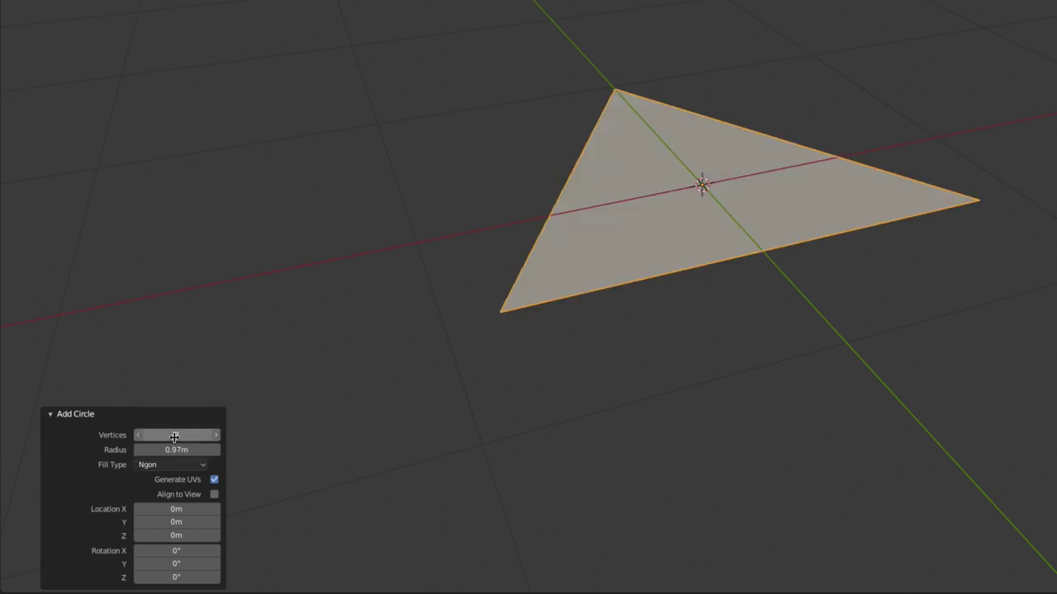
{"action": "left_click", "coordinate": [180, 464]}
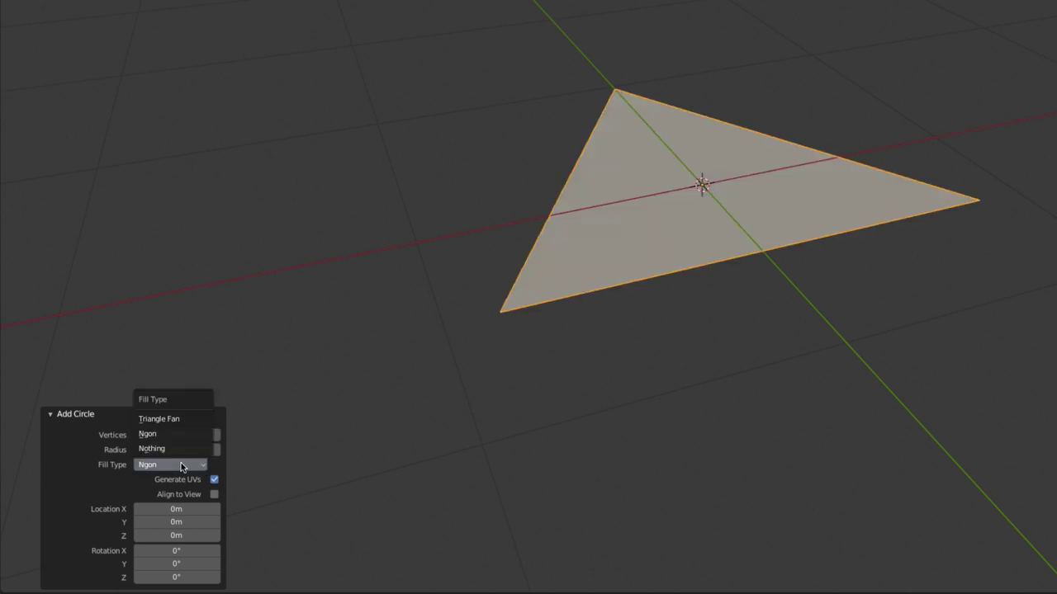
{"action": "left_click", "coordinate": [175, 420]}
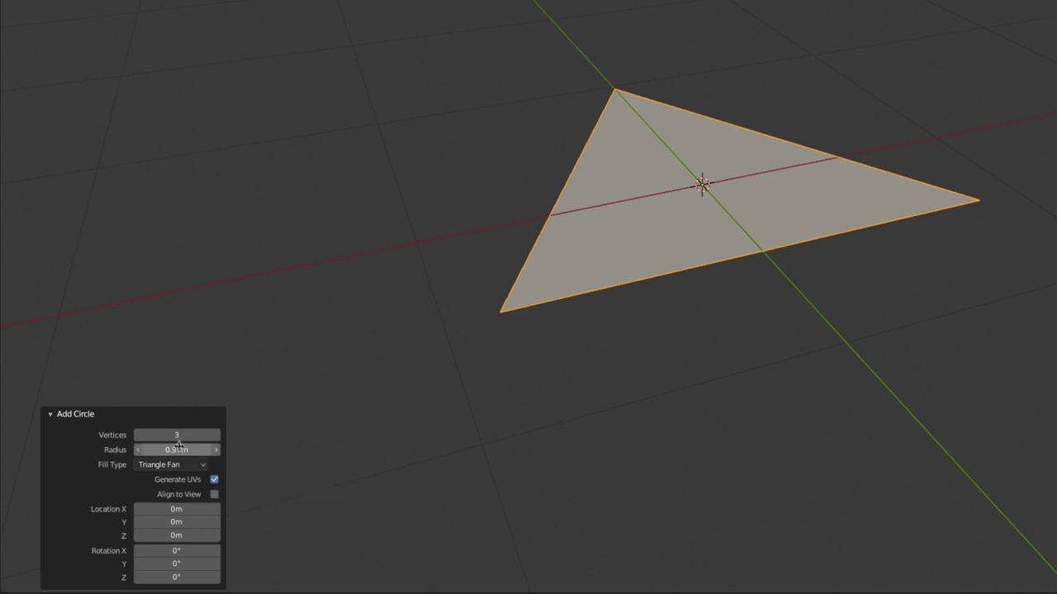
{"action": "left_click_drag", "start_coordinate": [183, 435], "coordinate": [206, 435]}
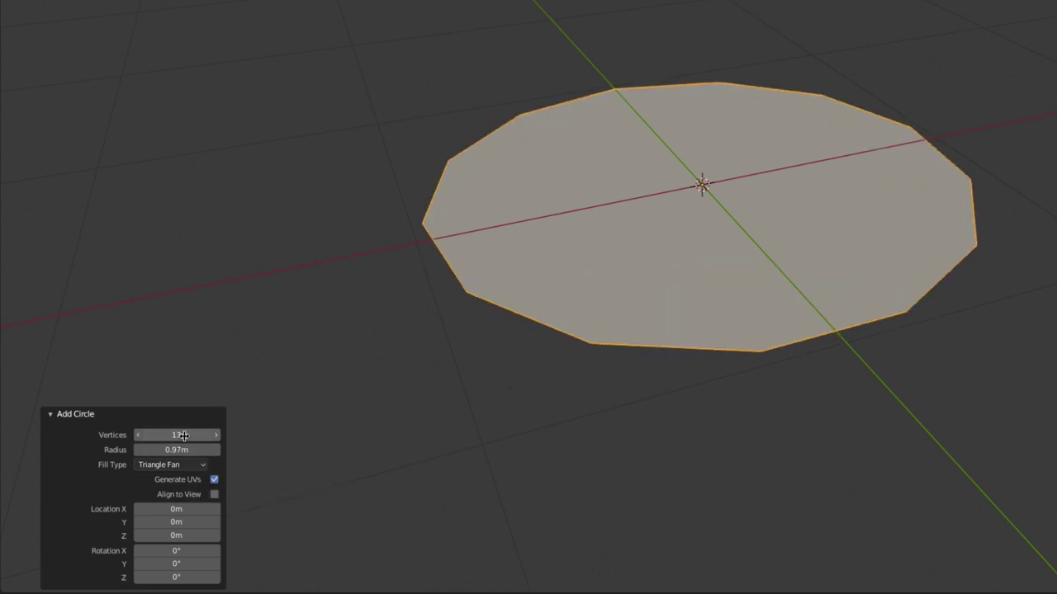
{"action": "key", "text": "Tab"}
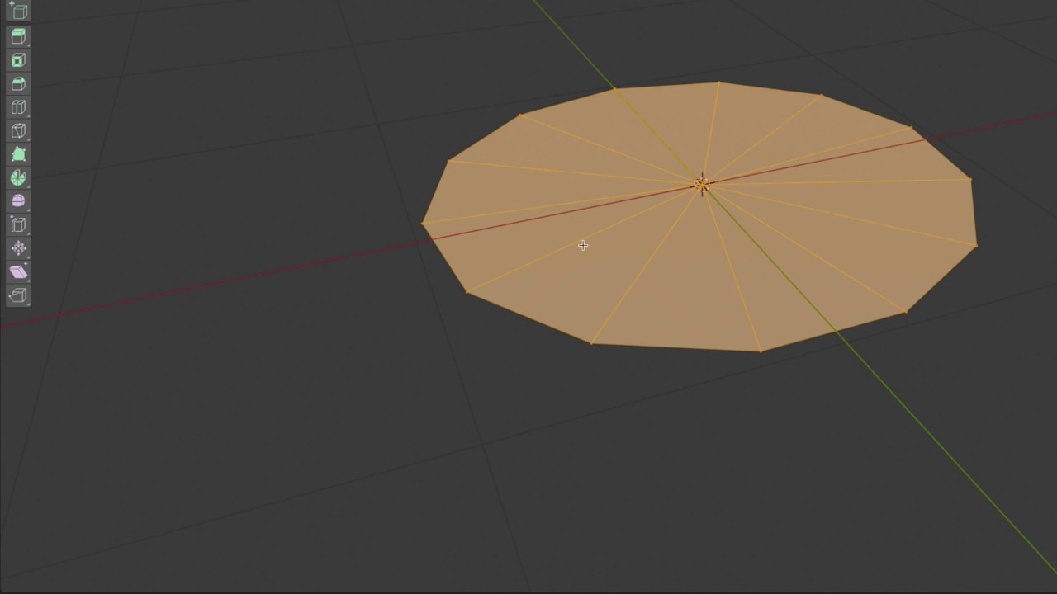
{"action": "key", "text": "Tab"}
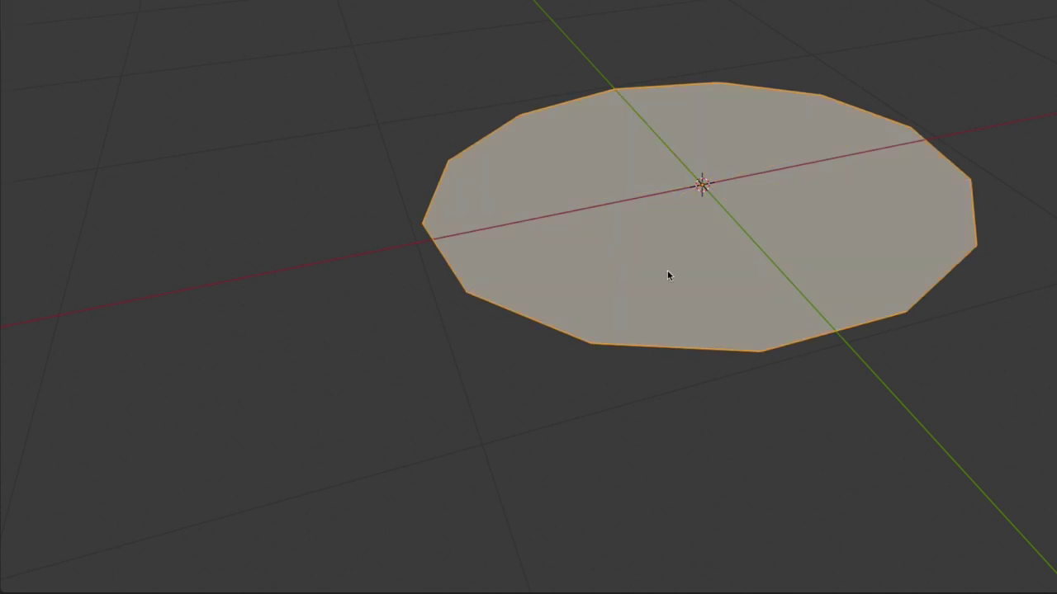
{"action": "key", "text": "x"}
{"action": "left_click", "coordinate": [667, 274]}
{"action": "key", "text": "shift+a"}
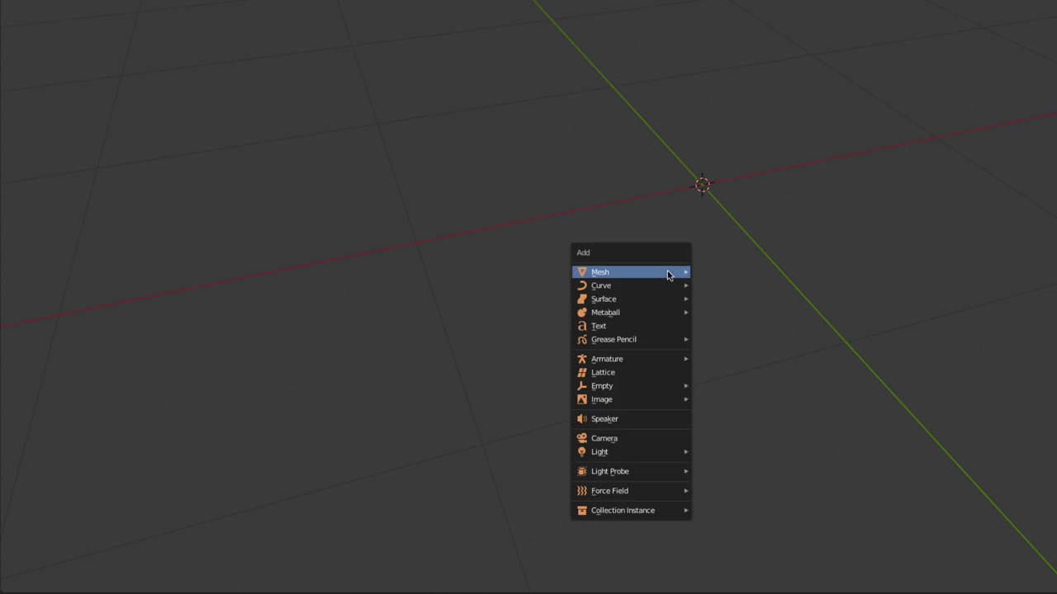
{"action": "left_click", "coordinate": [737, 301]}
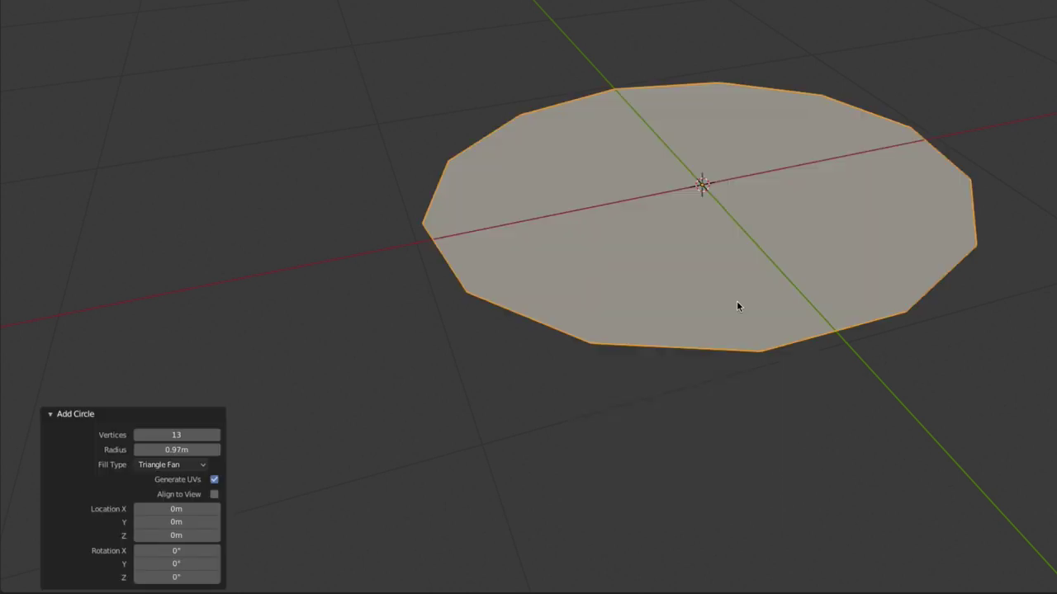
{"action": "left_click", "coordinate": [200, 468]}
{"action": "key", "text": "x"}
- Add a UV sphere with 14 segments, 5 rings and a 1.09m radius
{"action": "left_click", "coordinate": [752, 263]}
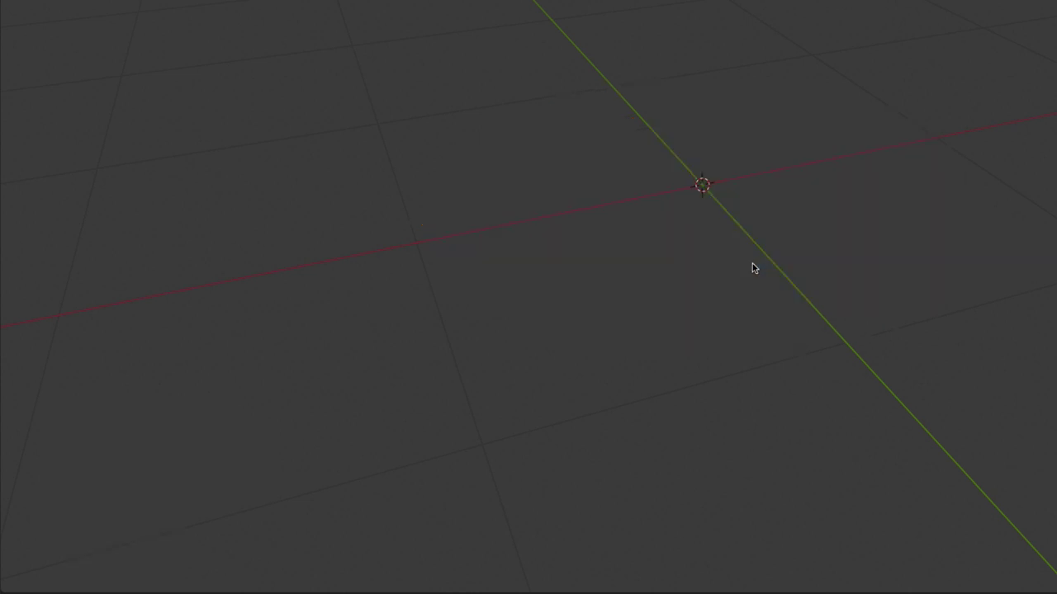
{"action": "key", "text": "shift+a"}
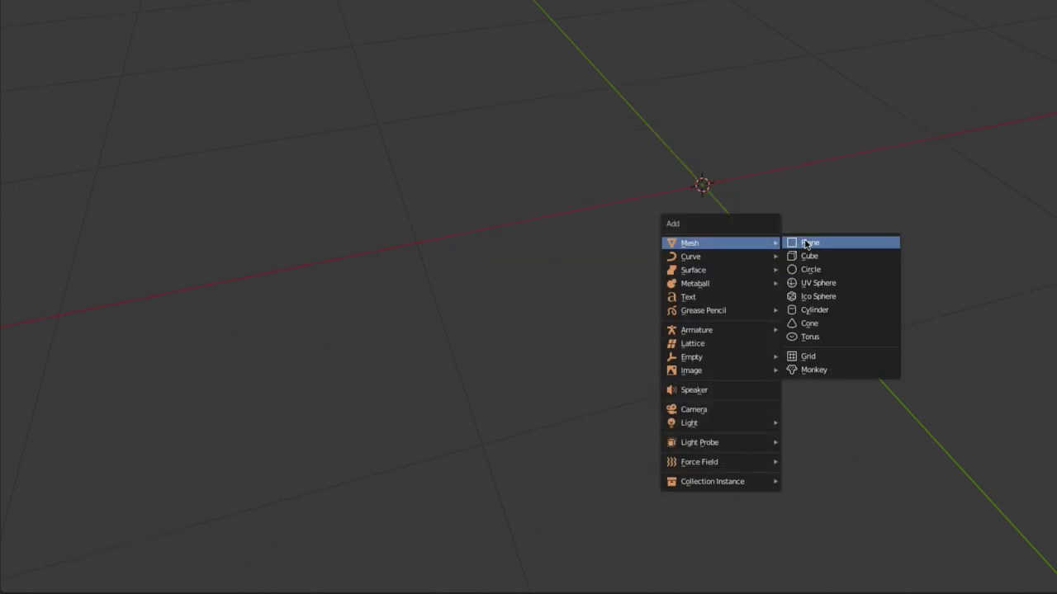
{"action": "left_click", "coordinate": [818, 282]}
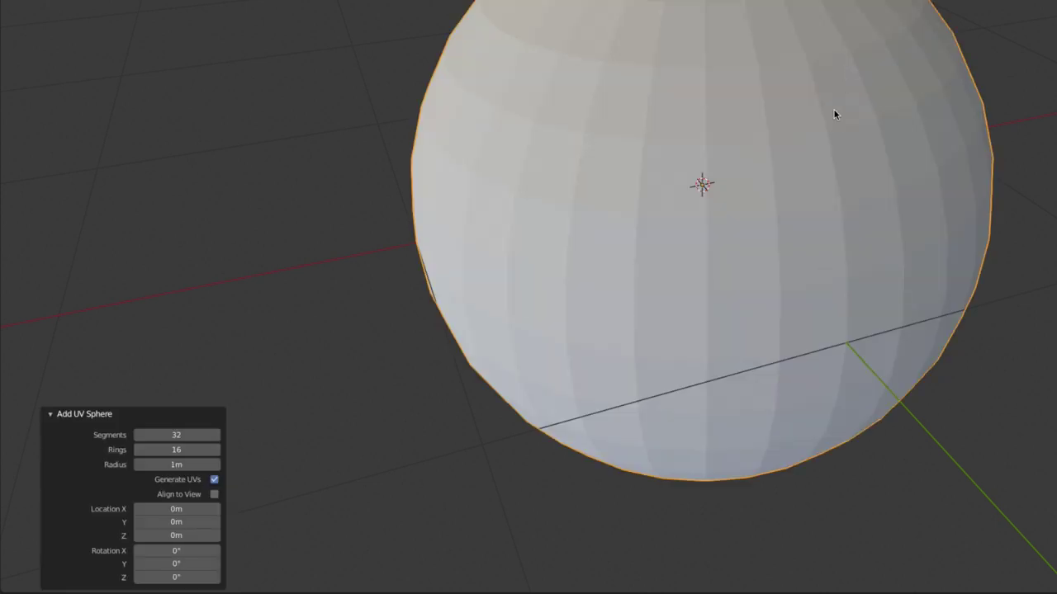
{"action": "mouse_move", "coordinate": [809, 140]}
{"action": "middle_mouse_down"}
{"action": "mouse_move", "coordinate": [779, 184]}
{"action": "mouse_move", "coordinate": [779, 173]}
{"action": "mouse_move", "coordinate": [576, 315]}
{"action": "middle_mouse_up"}
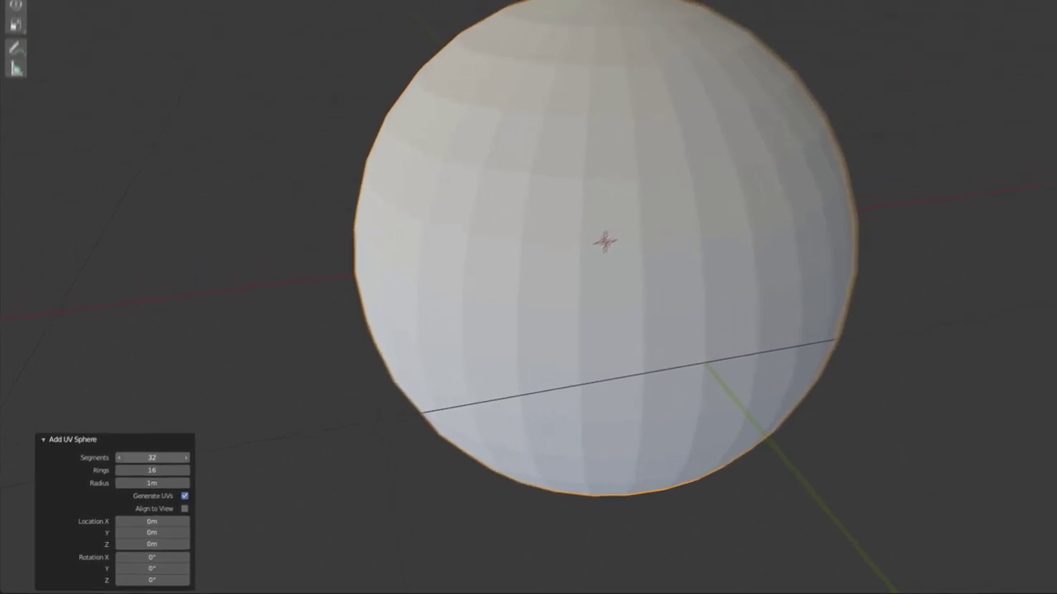
{"action": "mouse_move", "coordinate": [140, 468]}
{"action": "left_mouse_down"}
{"action": "mouse_move", "coordinate": [115, 468]}
{"action": "mouse_move", "coordinate": [132, 468]}
{"action": "mouse_move", "coordinate": [145, 492]}
{"action": "left_mouse_up"}
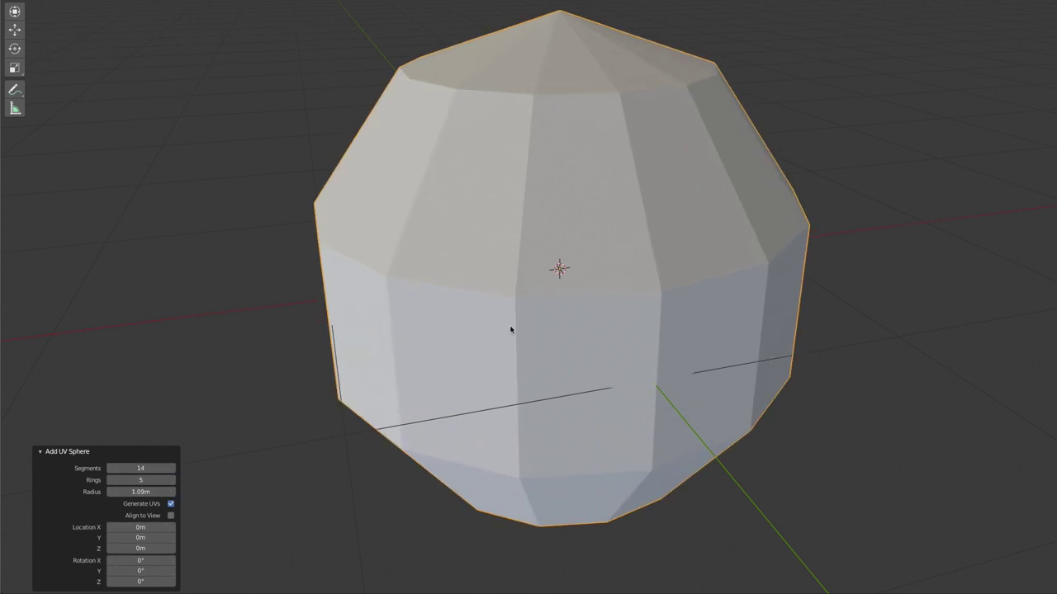
- Delete the UV sphere and bring up the Add menu again
{"action": "key", "text": "x"}
{"action": "left_click", "coordinate": [516, 327]}
{"action": "key", "text": "shift+a"}
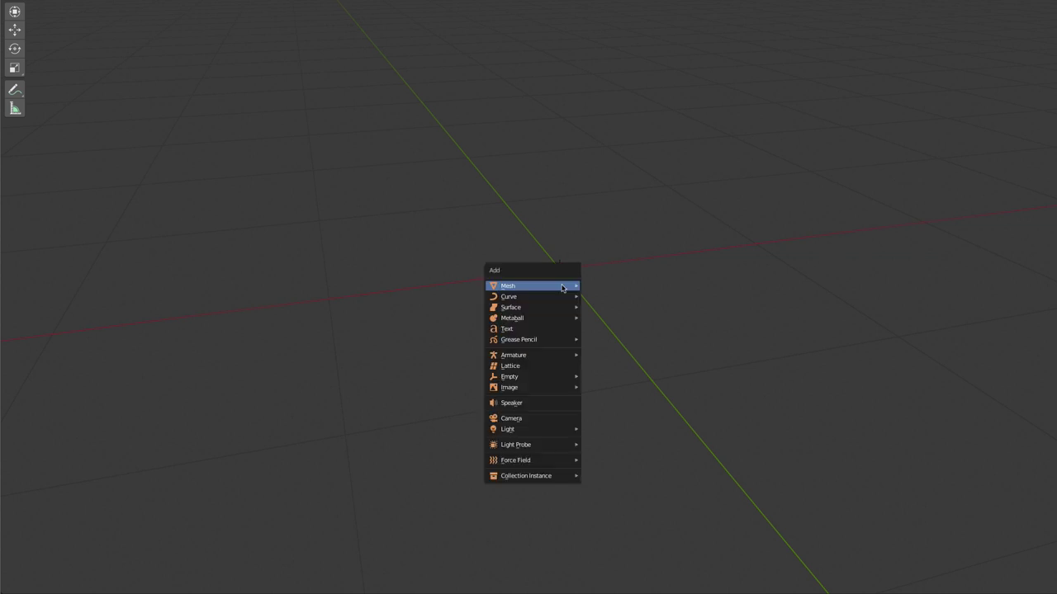
{"action": "mouse_move", "coordinate": [533, 286]}
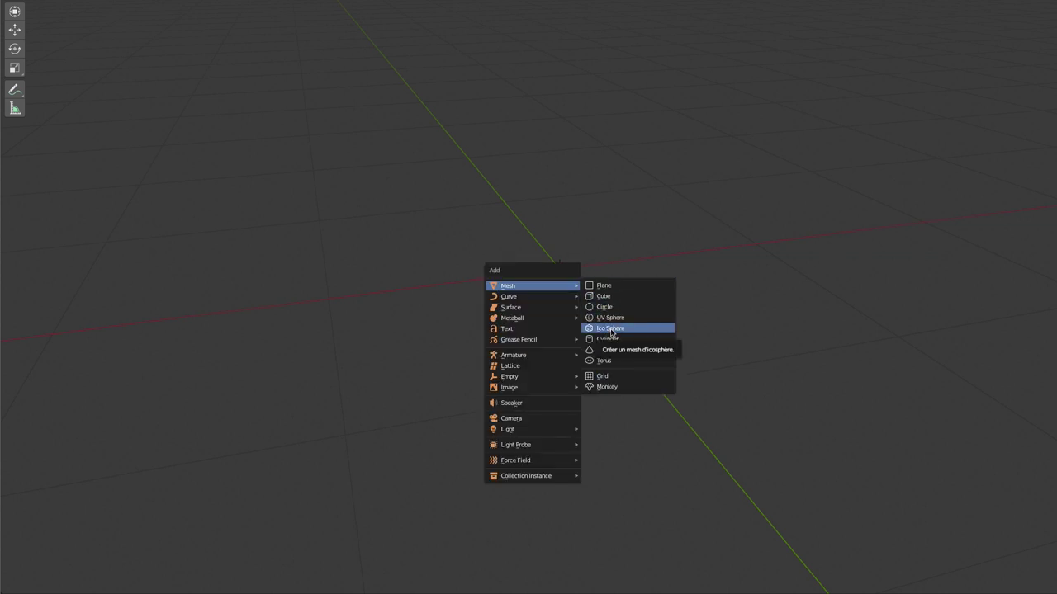
- Add an ico sphere of 1.06m radius and raise its Subdivisions to 3
{"action": "left_click", "coordinate": [612, 329]}
{"action": "mouse_move", "coordinate": [553, 207]}
{"action": "middle_mouse_down"}
{"action": "mouse_move", "coordinate": [573, 236]}
{"action": "mouse_move", "coordinate": [632, 236]}
{"action": "mouse_move", "coordinate": [684, 212]}
{"action": "mouse_move", "coordinate": [704, 177]}
{"action": "mouse_move", "coordinate": [587, 217]}
{"action": "mouse_move", "coordinate": [524, 216]}
{"action": "middle_mouse_up"}
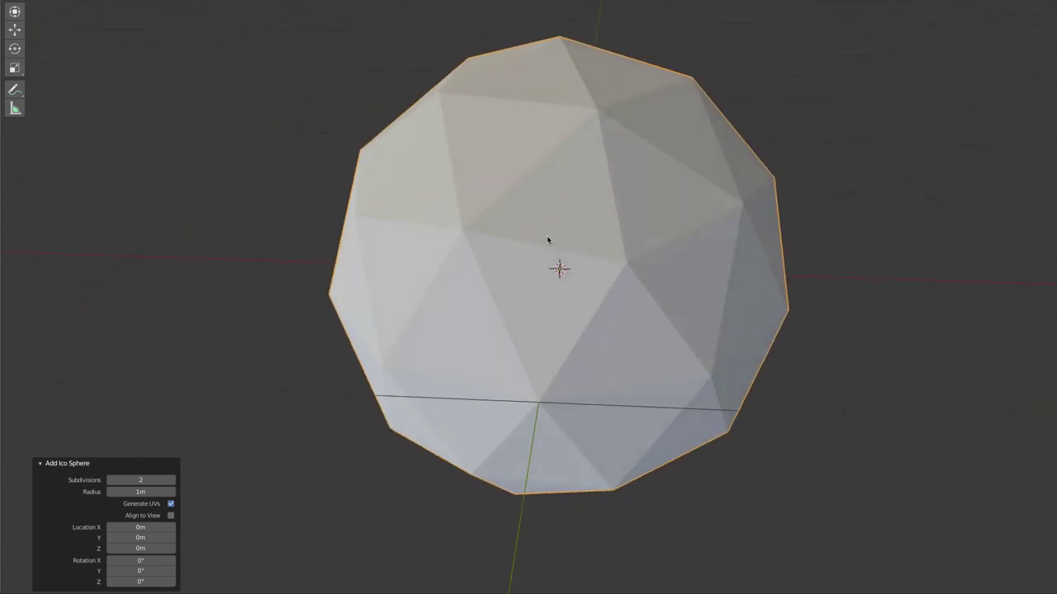
{"action": "scroll", "coordinate": [579, 205], "scroll_direction": "down", "scroll_amount": 1}
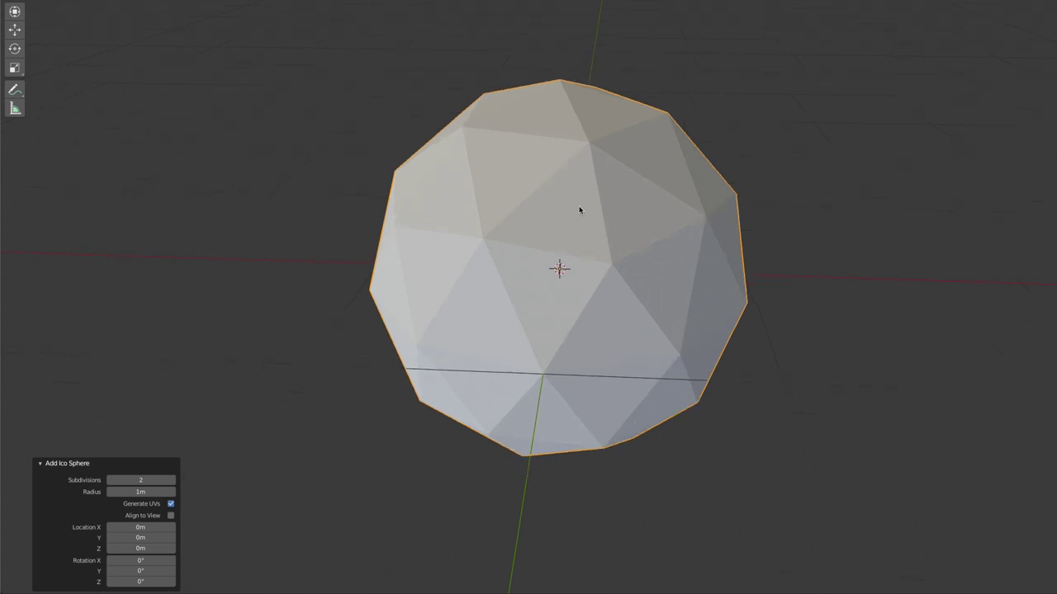
{"action": "scroll", "coordinate": [578, 206], "scroll_direction": "down", "scroll_amount": 1}
{"action": "scroll", "coordinate": [577, 205], "scroll_direction": "up", "scroll_amount": 3}
{"action": "scroll", "coordinate": [578, 205], "scroll_direction": "down", "scroll_amount": 1}
{"action": "mouse_move", "coordinate": [560, 234]}
{"action": "middle_mouse_down"}
{"action": "mouse_move", "coordinate": [623, 212]}
{"action": "mouse_move", "coordinate": [525, 223]}
{"action": "middle_mouse_up"}
{"action": "scroll", "coordinate": [525, 223], "scroll_direction": "up", "scroll_amount": 2}
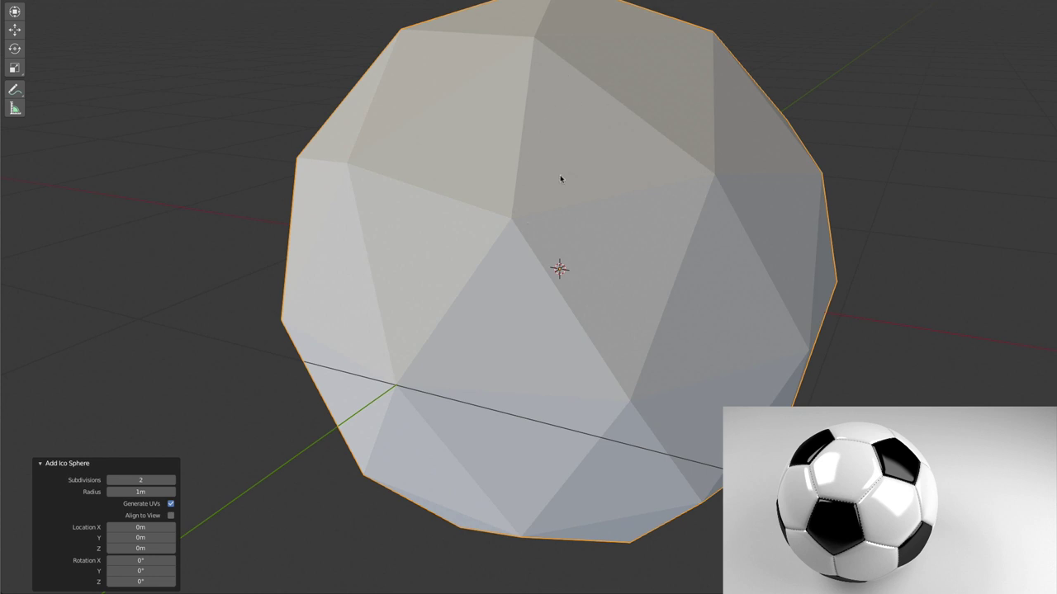
{"action": "scroll", "coordinate": [559, 182], "scroll_direction": "down", "scroll_amount": 1}
{"action": "scroll", "coordinate": [559, 183], "scroll_direction": "up", "scroll_amount": 1}
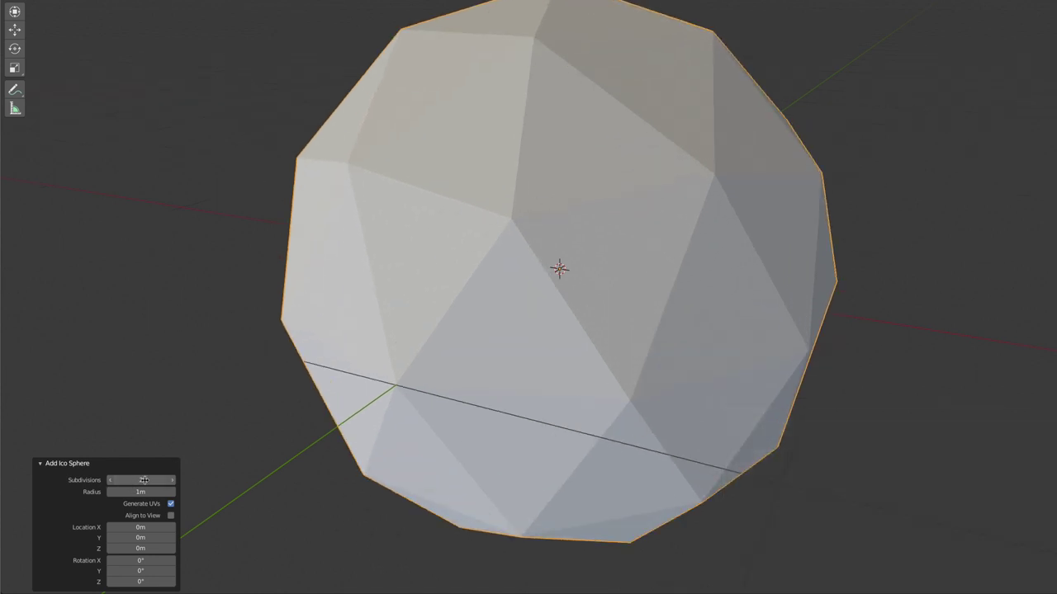
{"action": "left_click_drag", "start_coordinate": [145, 479], "coordinate": [126, 492]}
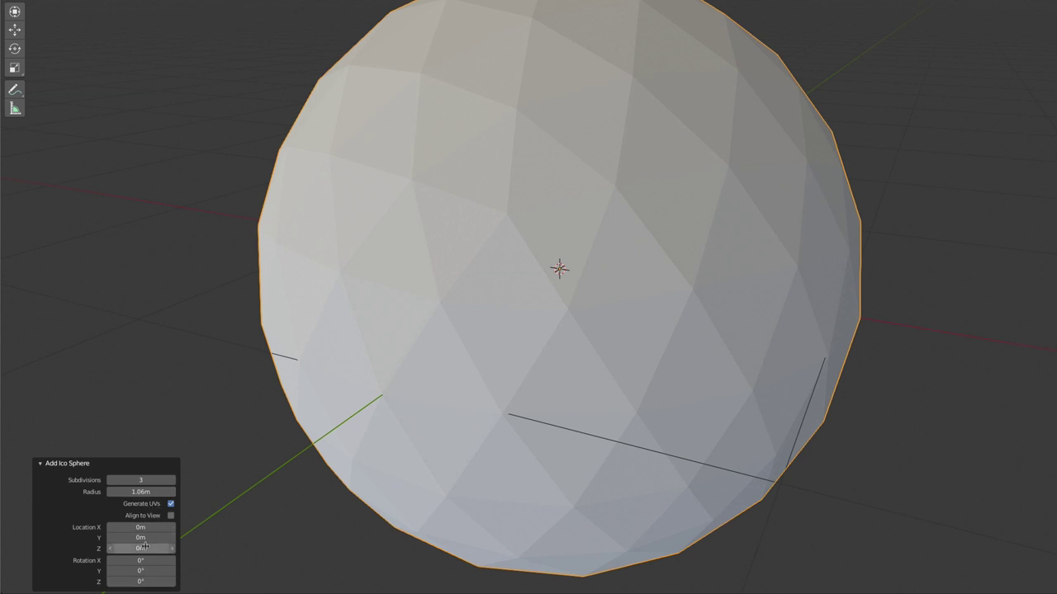
- Delete the ico sphere and add a cylinder in its place
{"action": "key", "text": "x"}
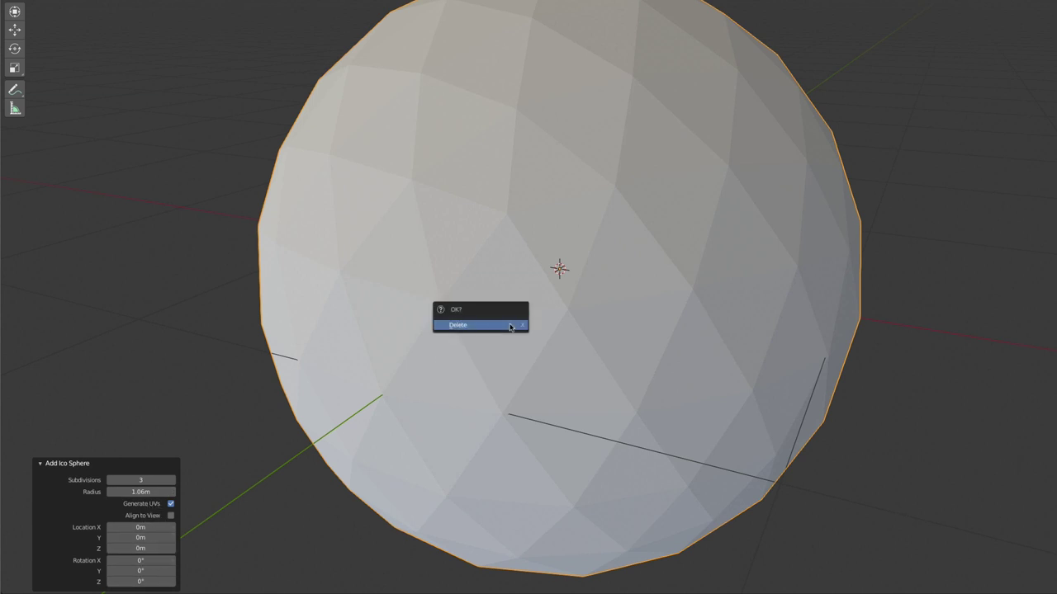
{"action": "left_click", "coordinate": [510, 327]}
{"action": "key", "text": "shift+a"}
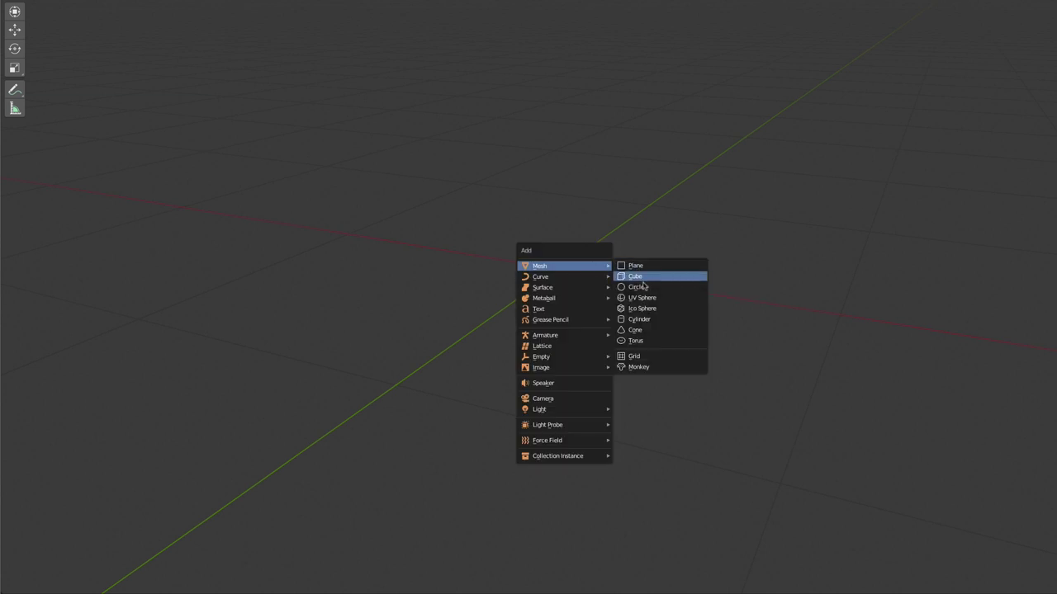
{"action": "left_click", "coordinate": [639, 319]}
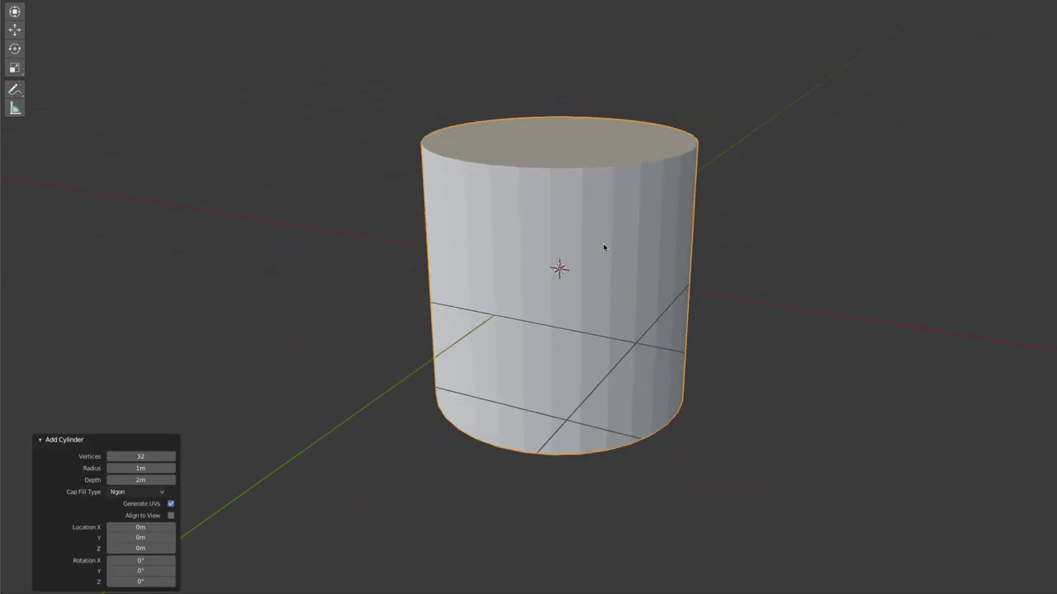
{"action": "middle_click_drag", "start_coordinate": [603, 247], "coordinate": [613, 253]}
{"action": "scroll", "coordinate": [611, 254], "scroll_direction": "up", "scroll_amount": 2}
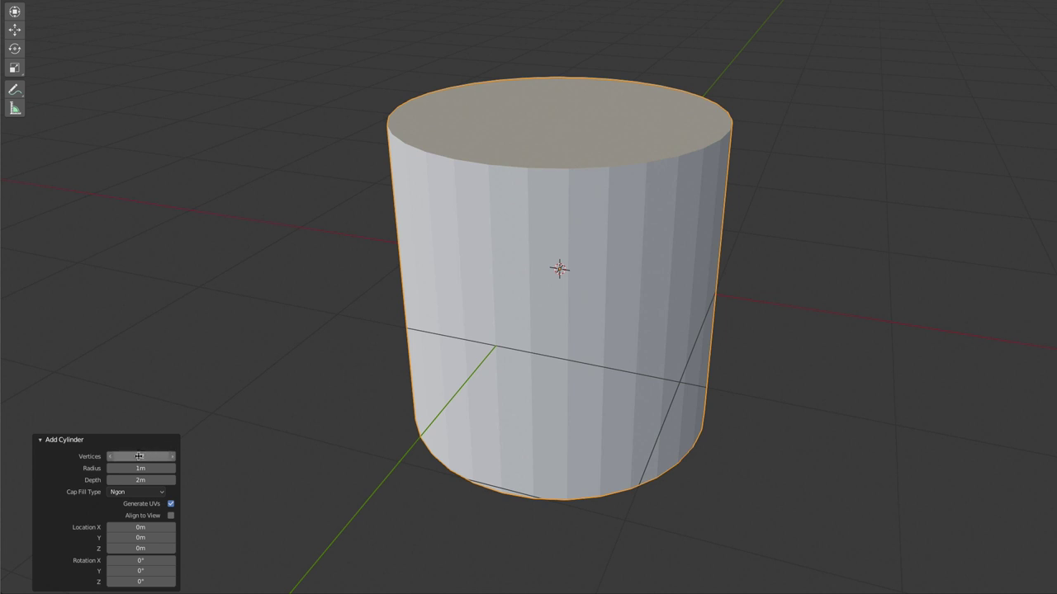
- Set the cylinder to 8 vertices, 1.01m radius, 2.01m depth with Ngon caps, then delete it
{"action": "left_click_drag", "start_coordinate": [139, 455], "coordinate": [128, 457]}
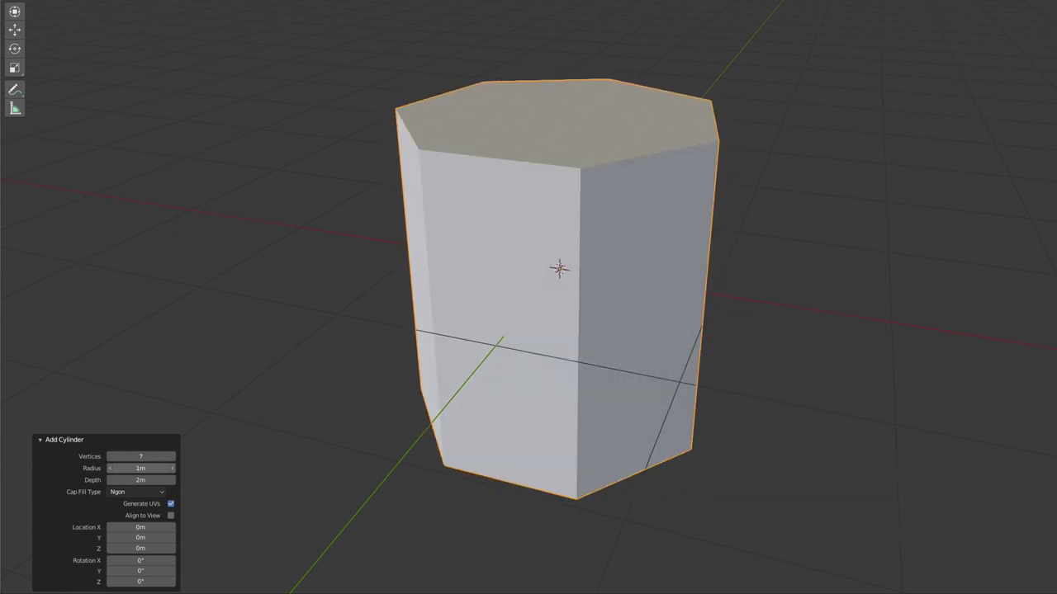
{"action": "mouse_move", "coordinate": [139, 468]}
{"action": "left_mouse_down"}
{"action": "mouse_move", "coordinate": [178, 473]}
{"action": "mouse_move", "coordinate": [140, 479]}
{"action": "left_mouse_up"}
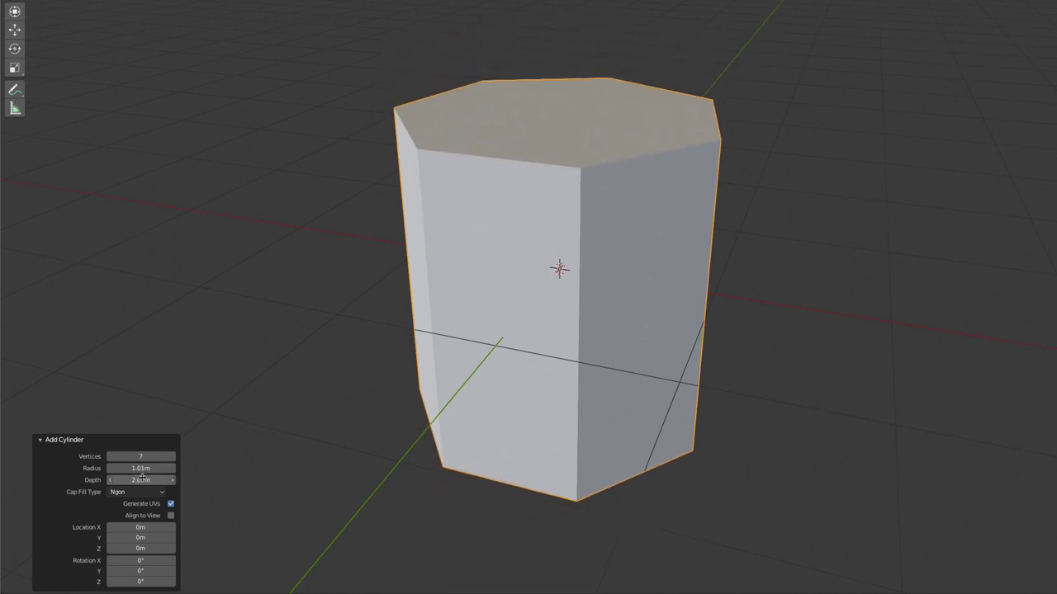
{"action": "left_click", "coordinate": [144, 493]}
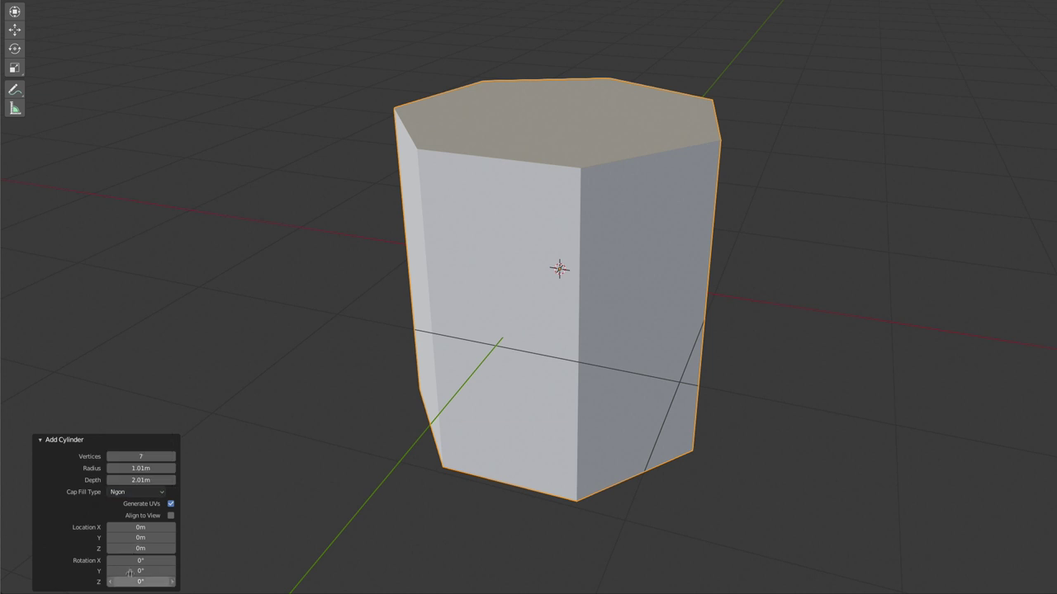
{"action": "left_click", "coordinate": [171, 459]}
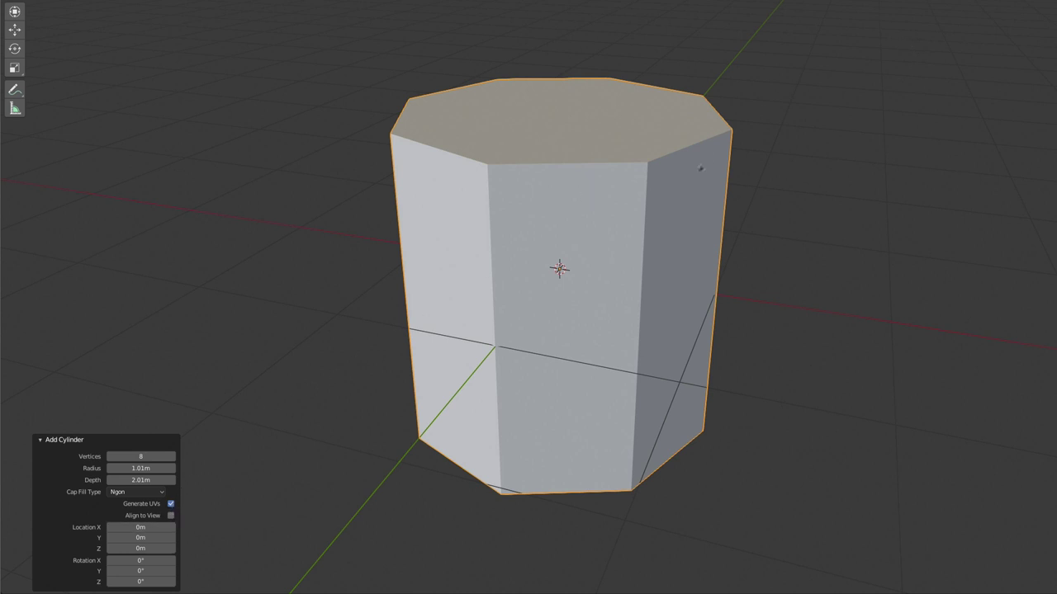
{"action": "key", "text": "x"}
{"action": "left_click", "coordinate": [665, 188]}
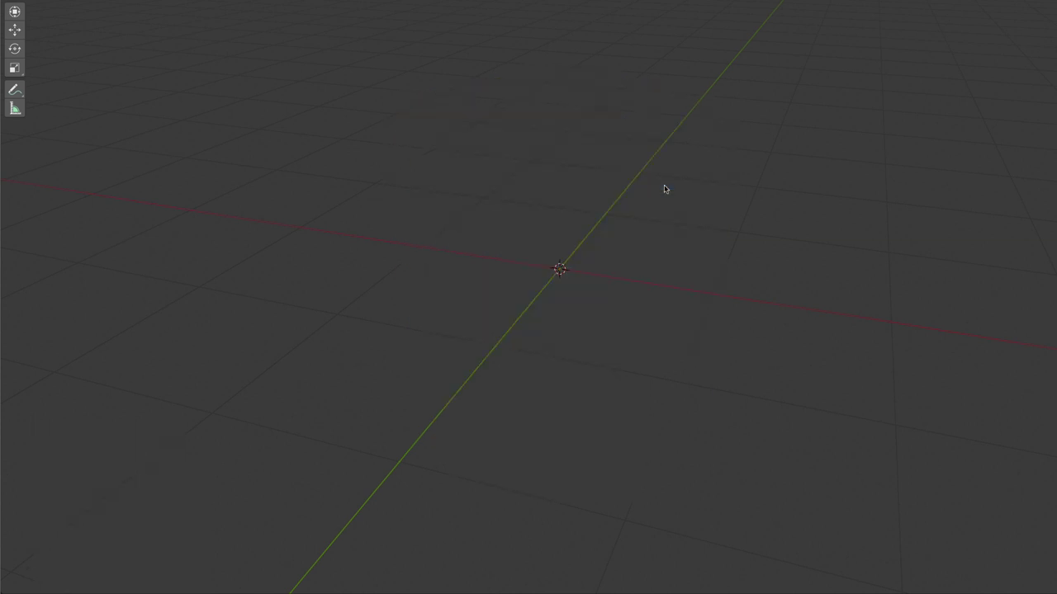
- Add a cone with 13 vertices, 0.98m base radius, 0.11m top radius and 2.13m depth
{"action": "key", "text": "shift+a"}
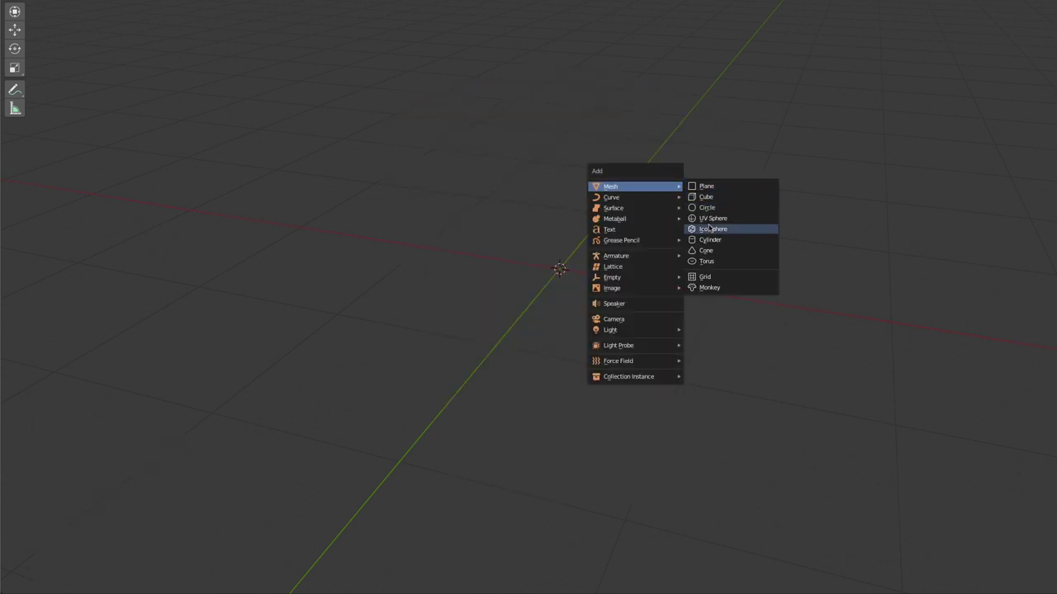
{"action": "left_click", "coordinate": [708, 251]}
{"action": "middle_click_drag", "start_coordinate": [564, 279], "coordinate": [592, 267]}
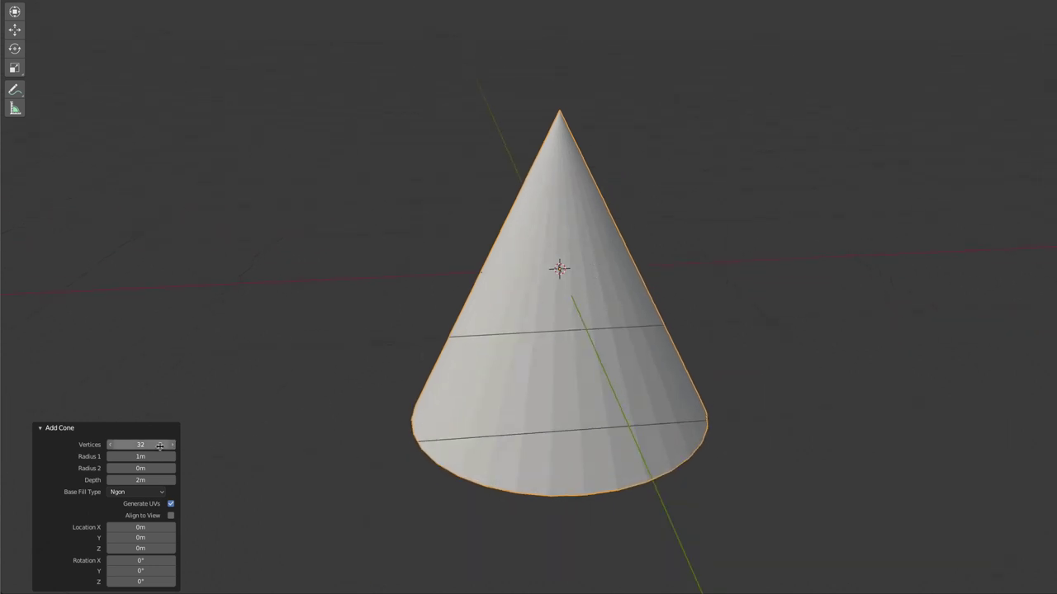
{"action": "mouse_move", "coordinate": [140, 446]}
{"action": "left_mouse_down"}
{"action": "mouse_move", "coordinate": [130, 446]}
{"action": "mouse_move", "coordinate": [150, 456]}
{"action": "mouse_move", "coordinate": [136, 456]}
{"action": "left_mouse_up"}
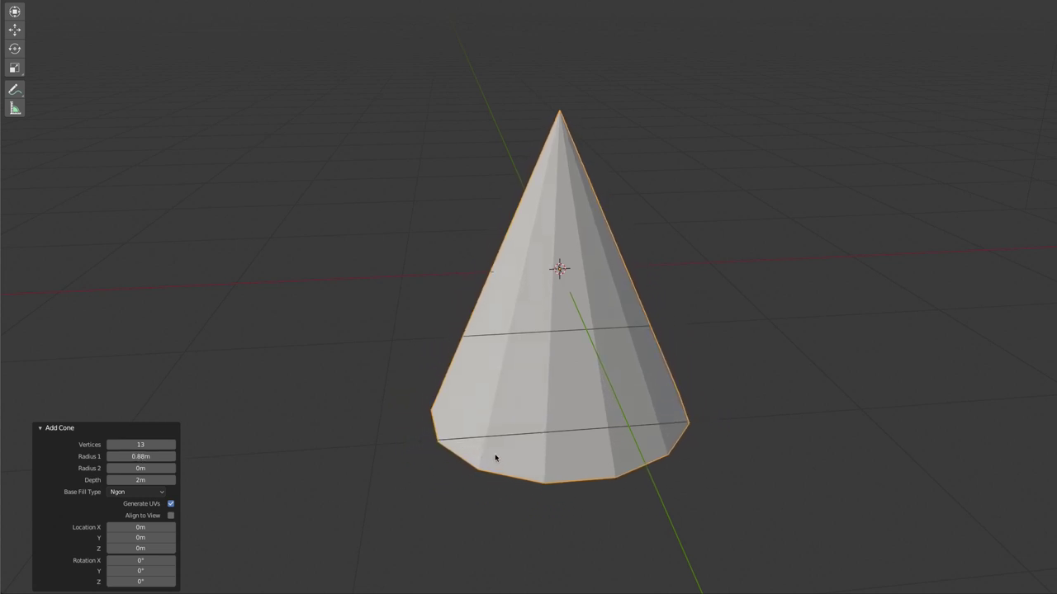
{"action": "key", "text": "KP_1"}
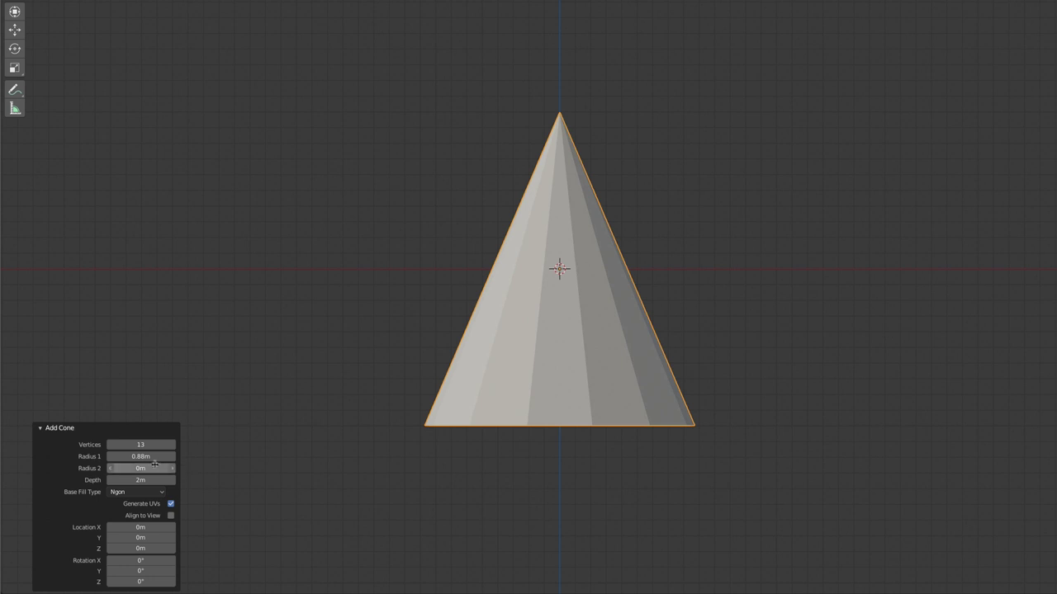
{"action": "left_click_drag", "start_coordinate": [140, 457], "coordinate": [137, 468]}
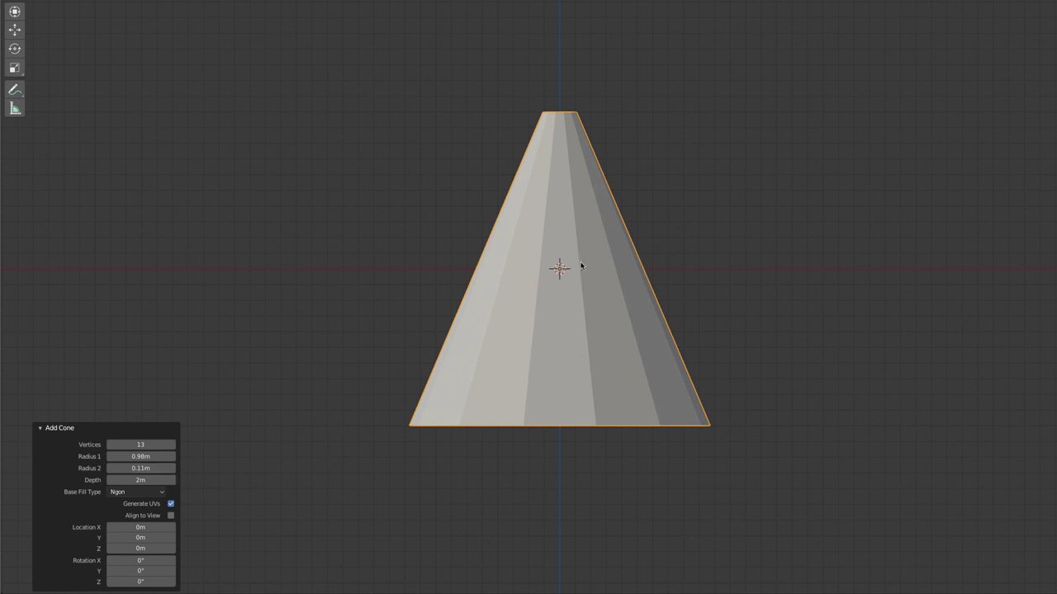
{"action": "left_click_drag", "start_coordinate": [141, 480], "coordinate": [142, 493]}
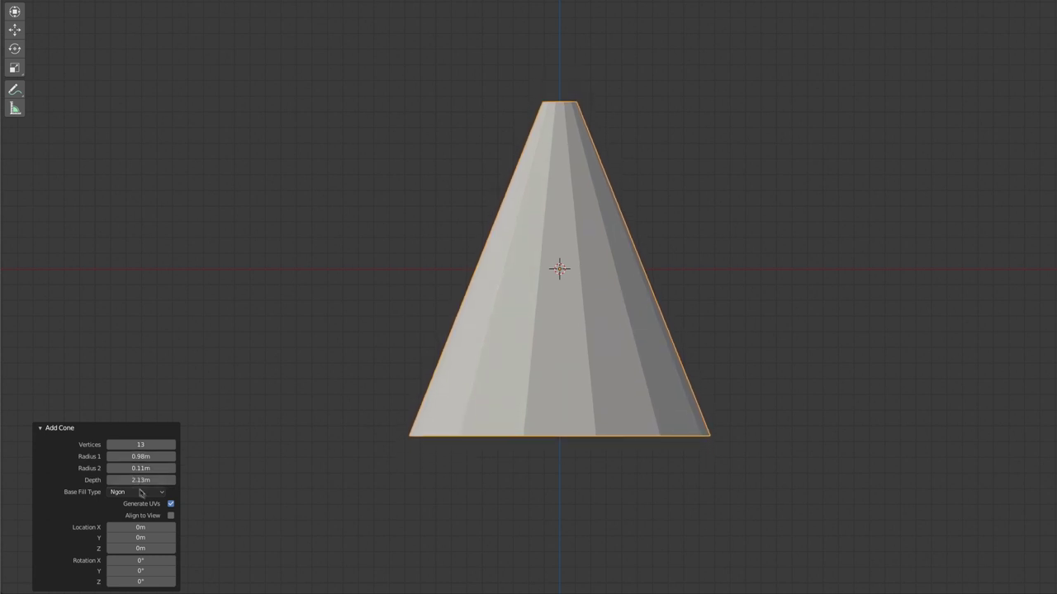
{"action": "left_click", "coordinate": [164, 494]}
- Delete the cone and add a torus, viewed from a tilted angle
{"action": "key", "text": "x"}
{"action": "left_click", "coordinate": [579, 327]}
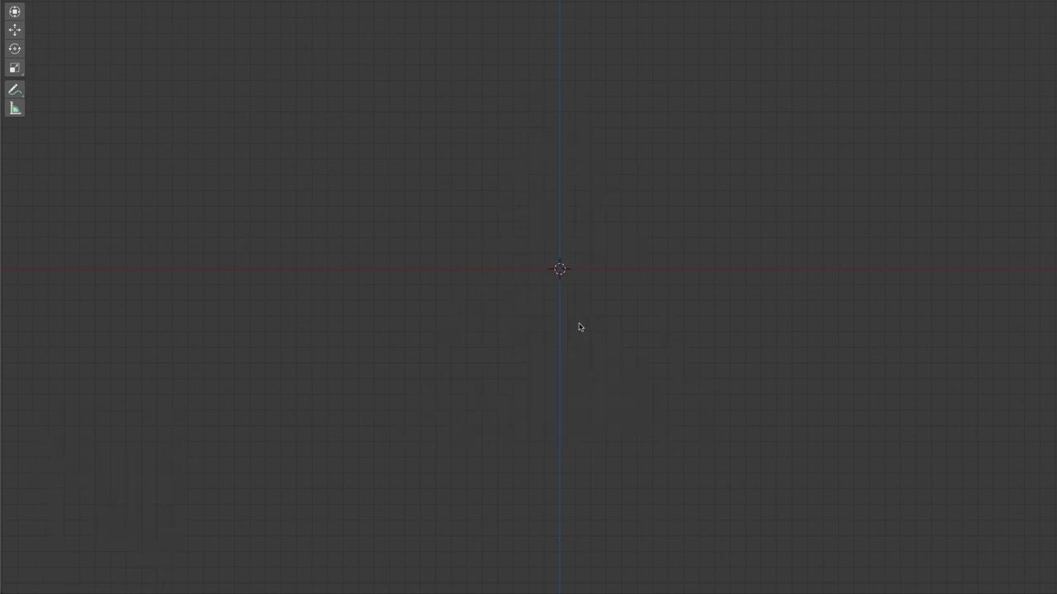
{"action": "key", "text": "shift+a"}
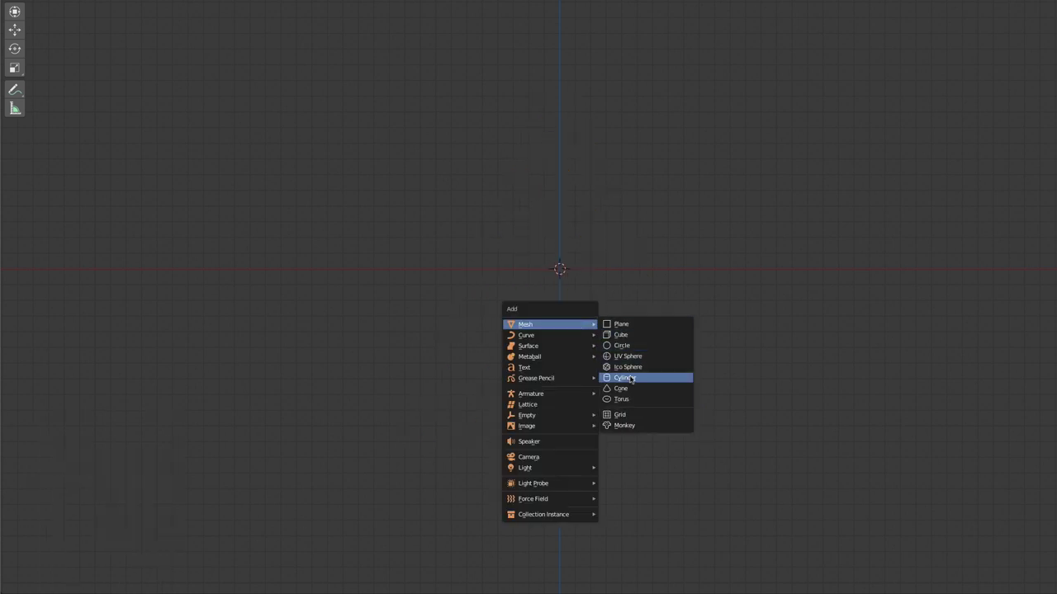
{"action": "left_click", "coordinate": [632, 400]}
{"action": "mouse_move", "coordinate": [623, 206]}
{"action": "middle_mouse_down"}
{"action": "mouse_move", "coordinate": [682, 269]}
{"action": "mouse_move", "coordinate": [703, 264]}
{"action": "middle_mouse_up"}
{"action": "scroll", "coordinate": [658, 243], "scroll_direction": "up", "scroll_amount": 1}
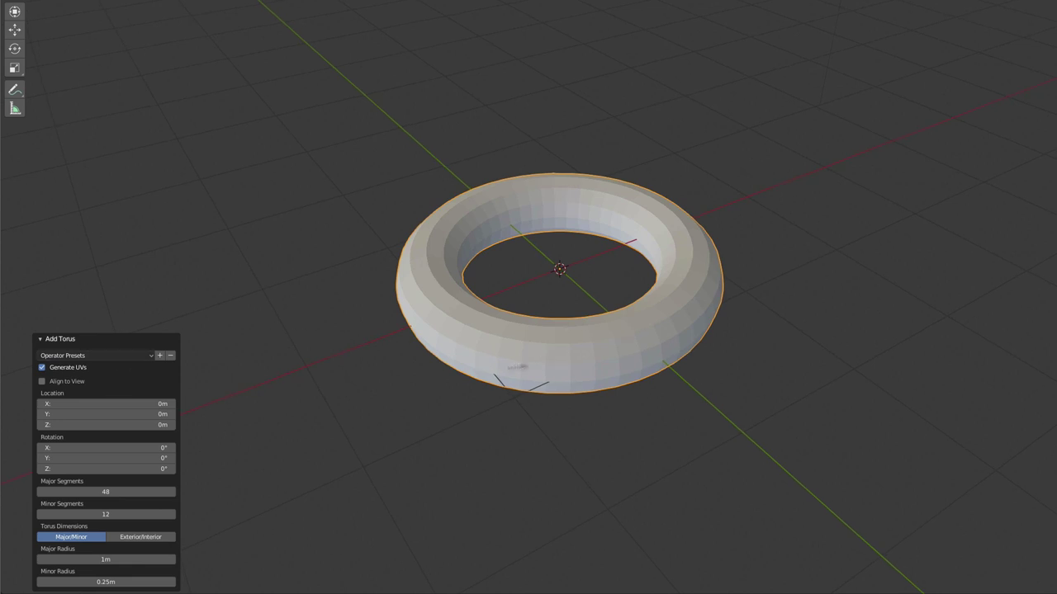
{"action": "middle_click_drag", "start_coordinate": [721, 334], "coordinate": [721, 334]}
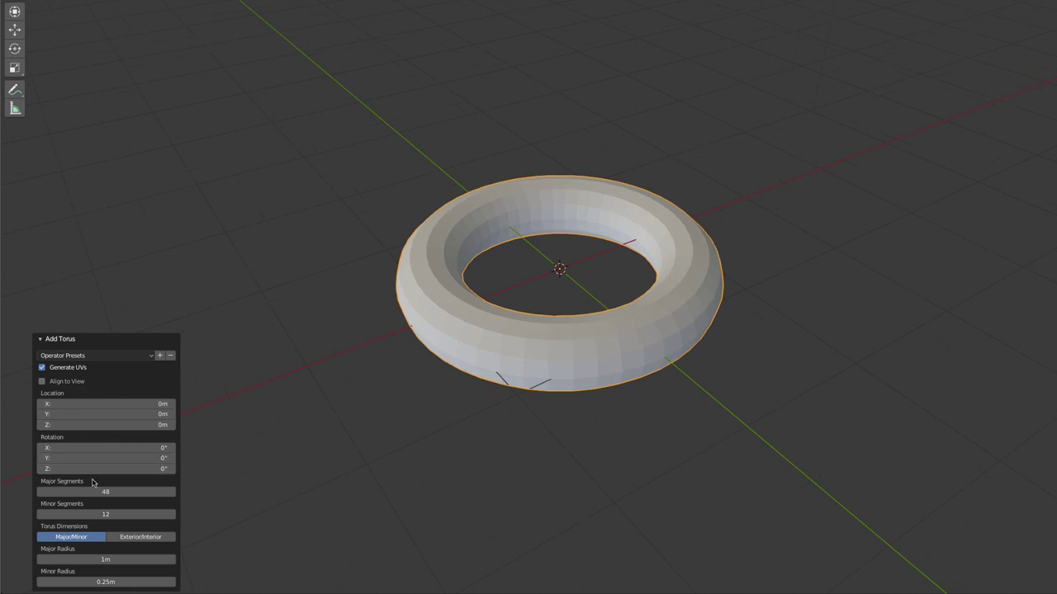
- Tweak the torus to 24 major segments, a smaller major radius and a 0.27m tube radius
{"action": "left_click_drag", "start_coordinate": [115, 493], "coordinate": [100, 493]}
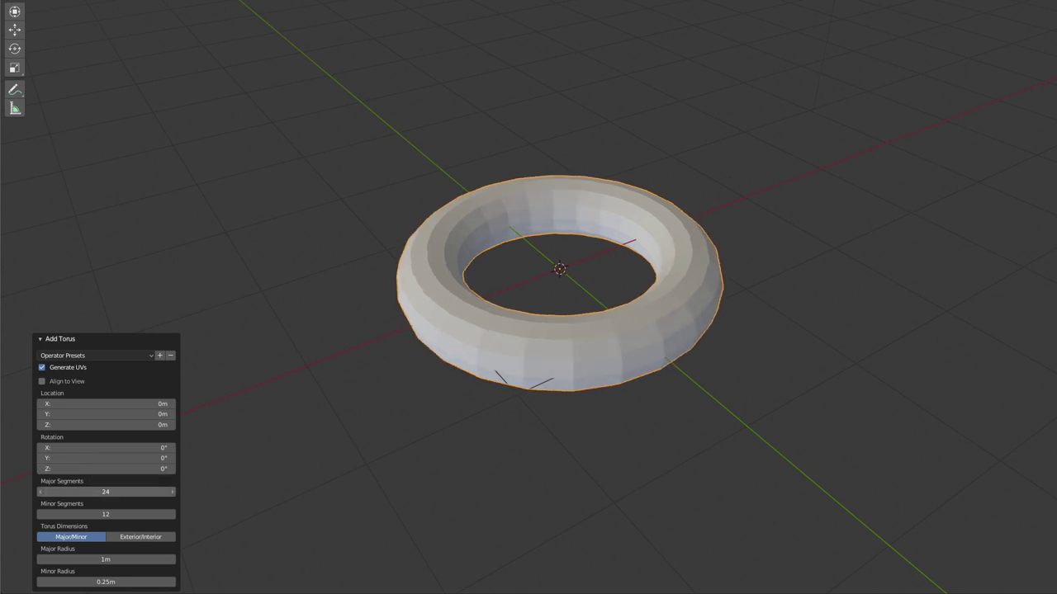
{"action": "mouse_move", "coordinate": [123, 515]}
{"action": "left_mouse_down"}
{"action": "mouse_move", "coordinate": [104, 514]}
{"action": "mouse_move", "coordinate": [132, 514]}
{"action": "left_mouse_up"}
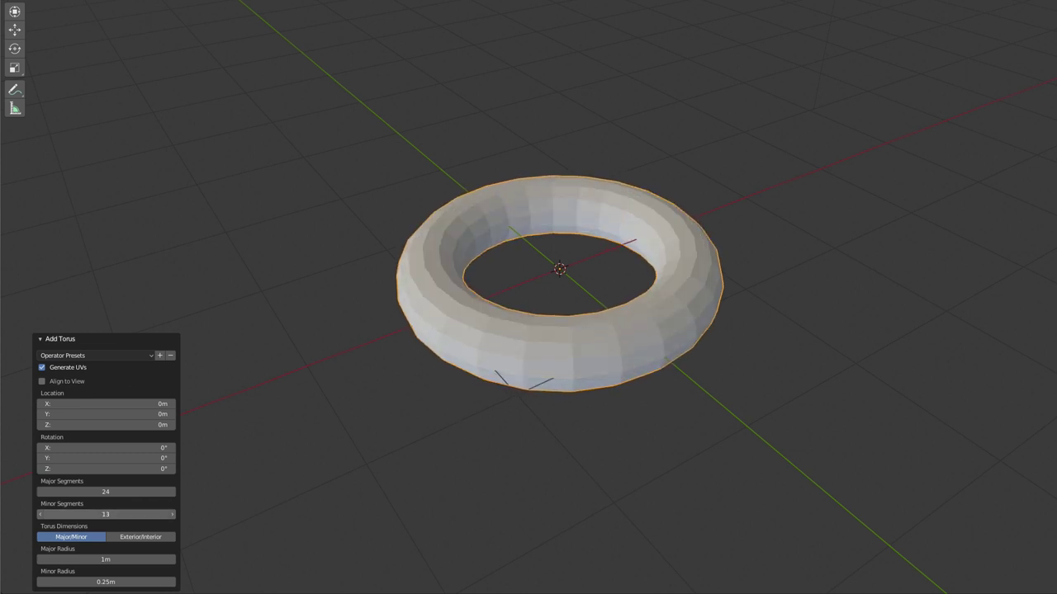
{"action": "middle_click_drag", "start_coordinate": [625, 356], "coordinate": [646, 352]}
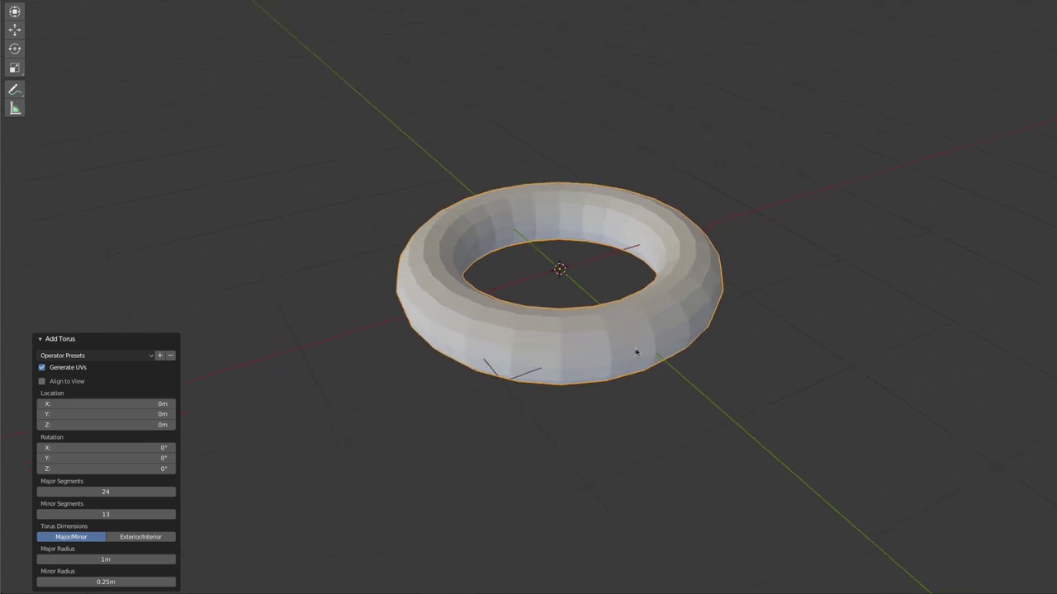
{"action": "scroll", "coordinate": [645, 353], "scroll_direction": "up", "scroll_amount": 2}
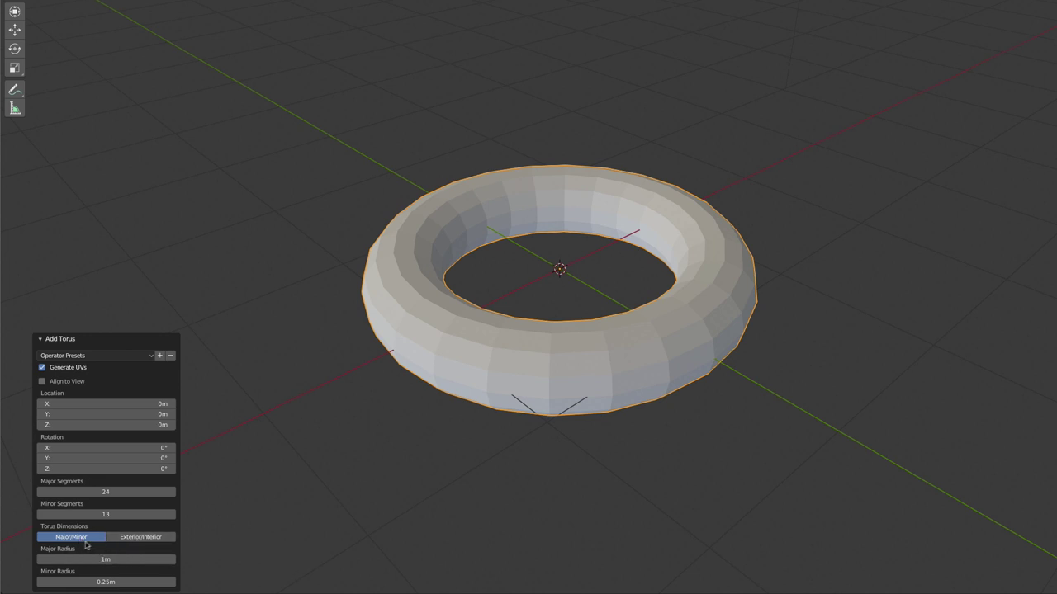
{"action": "mouse_move", "coordinate": [107, 561]}
{"action": "left_mouse_down"}
{"action": "mouse_move", "coordinate": [87, 561]}
{"action": "mouse_move", "coordinate": [118, 559]}
{"action": "mouse_move", "coordinate": [103, 581]}
{"action": "left_mouse_up"}
{"action": "left_click", "coordinate": [140, 537]}
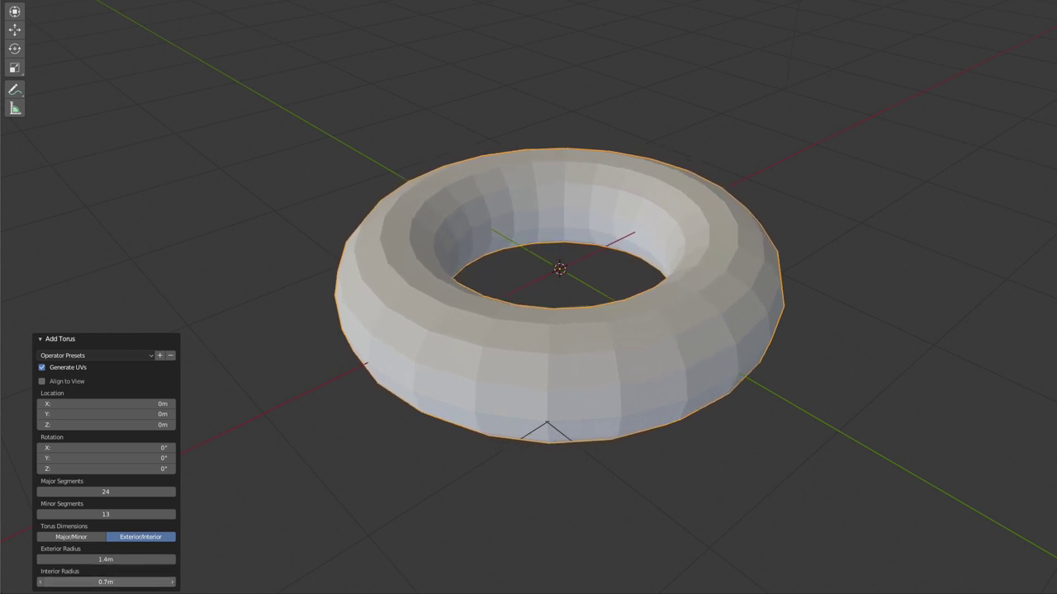
{"action": "left_click", "coordinate": [92, 538]}
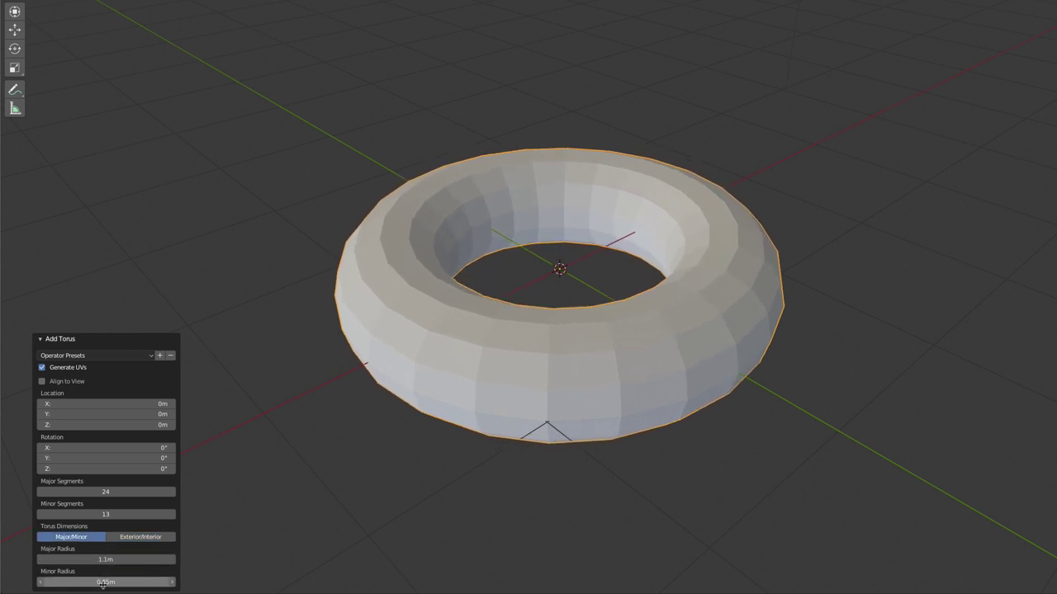
{"action": "left_click_drag", "start_coordinate": [104, 582], "coordinate": [97, 582]}
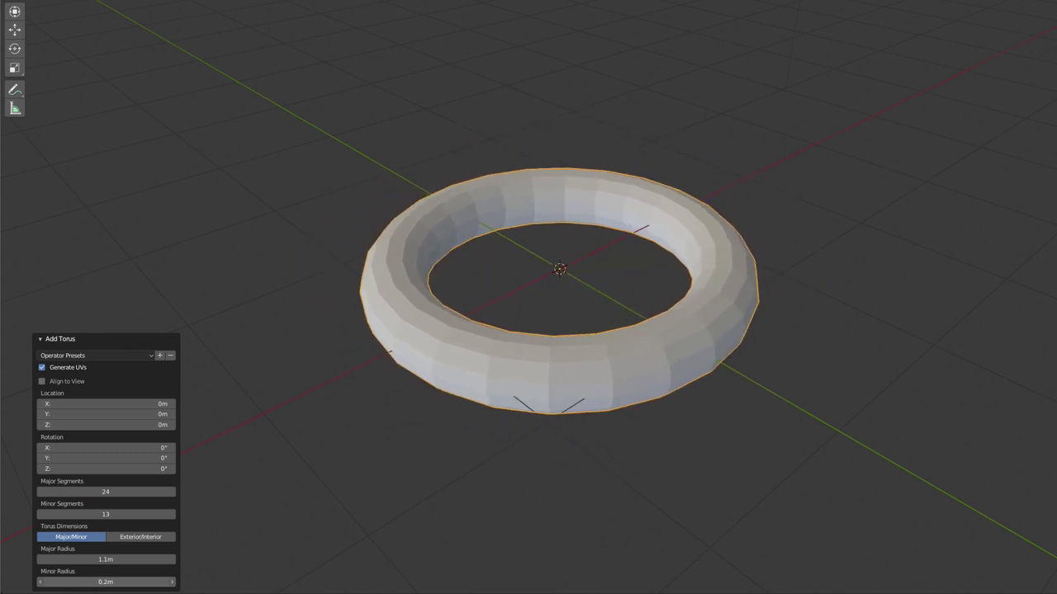
{"action": "left_click_drag", "start_coordinate": [97, 582], "coordinate": [116, 582]}
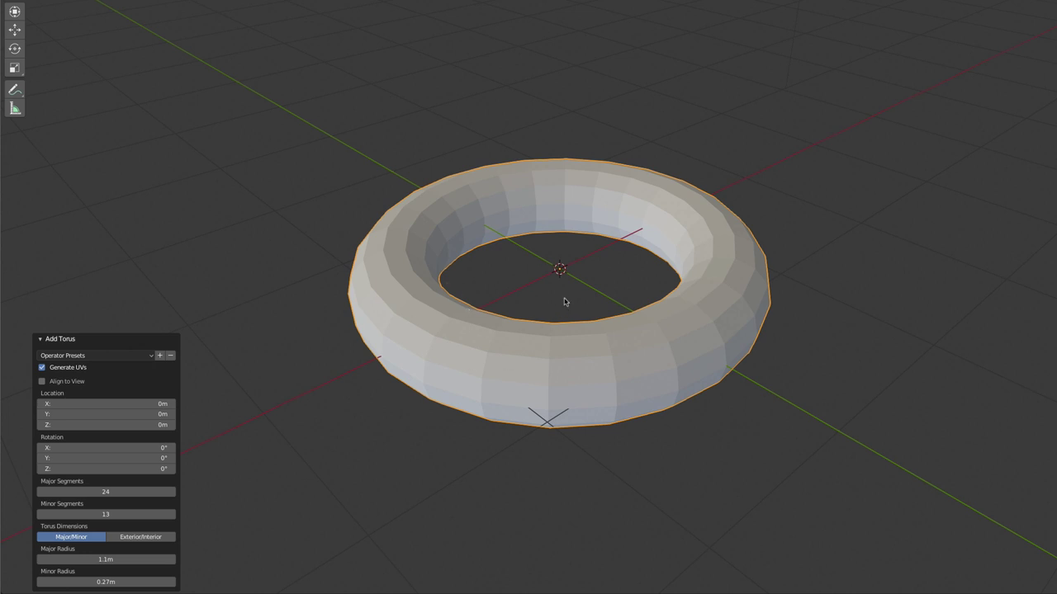
- Apply the Cadenas preset for a hexagonal 6×3 torus with 0.79m and 0.11m radii
{"action": "left_click", "coordinate": [152, 356]}
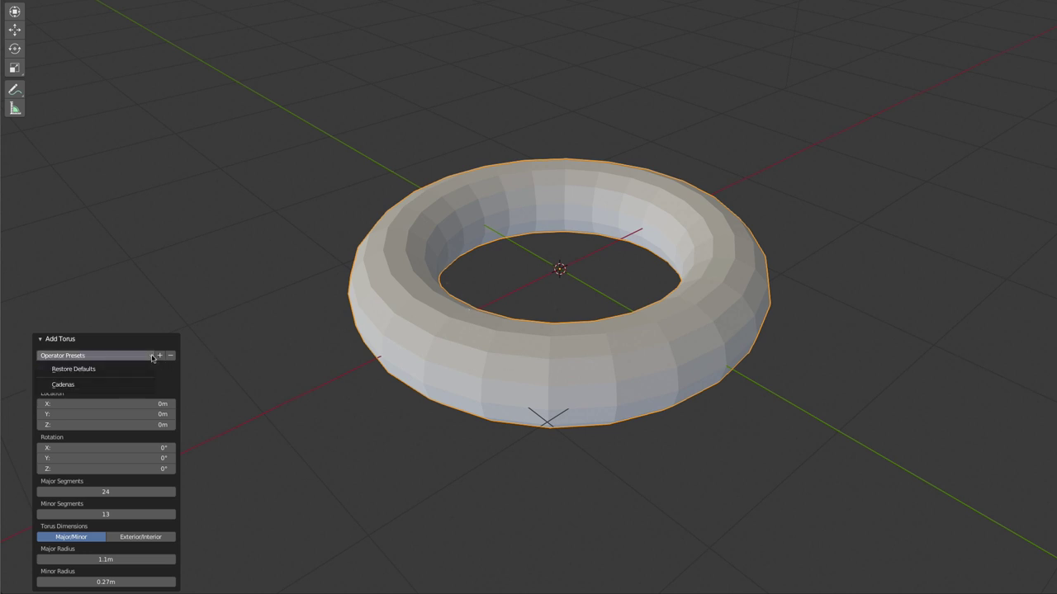
{"action": "left_click", "coordinate": [67, 386]}
{"action": "mouse_move", "coordinate": [586, 384]}
{"action": "middle_mouse_down"}
{"action": "mouse_move", "coordinate": [522, 355]}
{"action": "mouse_move", "coordinate": [583, 377]}
{"action": "mouse_move", "coordinate": [611, 349]}
{"action": "middle_mouse_up"}
{"action": "scroll", "coordinate": [606, 345], "scroll_direction": "up", "scroll_amount": 2}
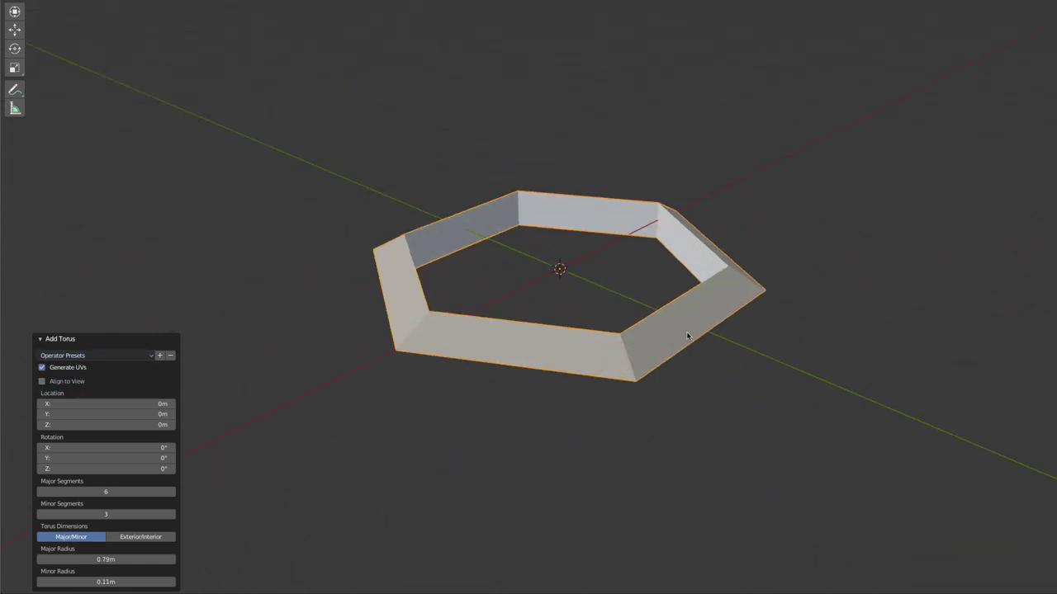
{"action": "middle_click_drag", "start_coordinate": [686, 335], "coordinate": [660, 341]}
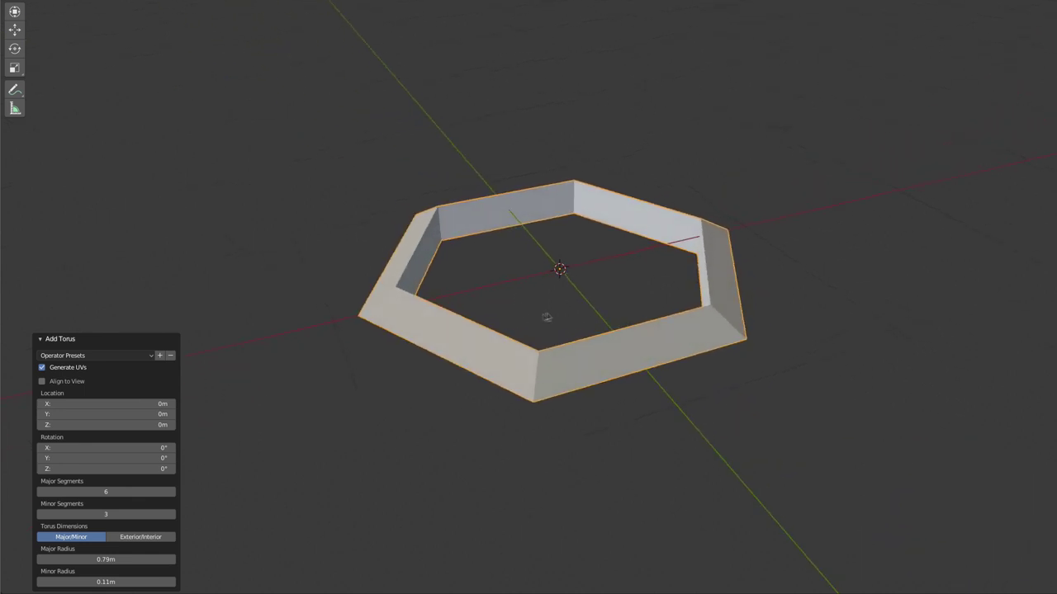
{"action": "mouse_move", "coordinate": [549, 313]}
{"action": "middle_mouse_down"}
{"action": "mouse_move", "coordinate": [578, 306]}
{"action": "mouse_move", "coordinate": [545, 316]}
{"action": "middle_mouse_up"}
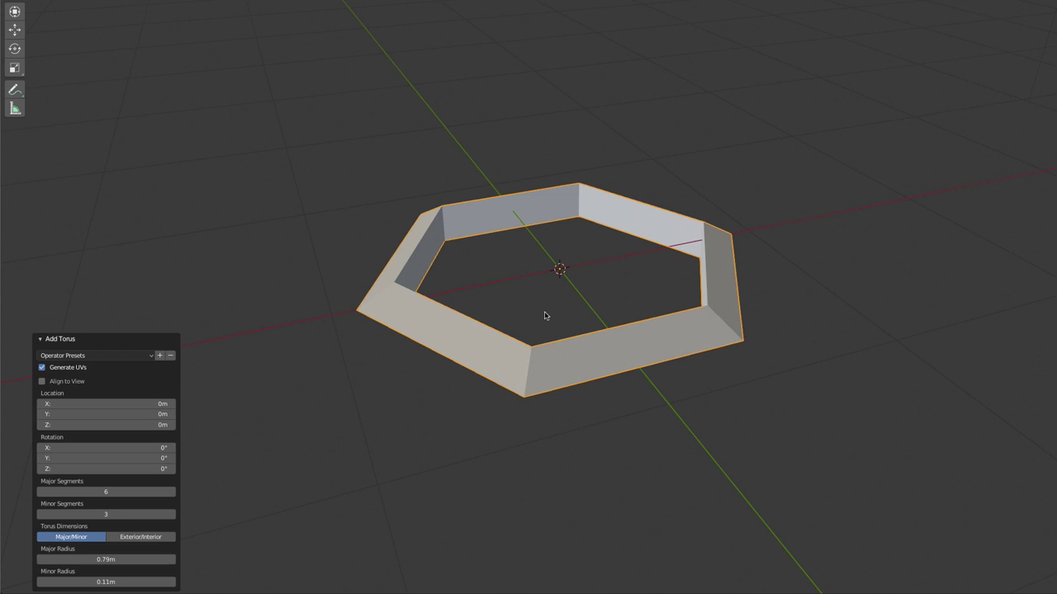
{"action": "middle_click_drag", "start_coordinate": [573, 303], "coordinate": [691, 264]}
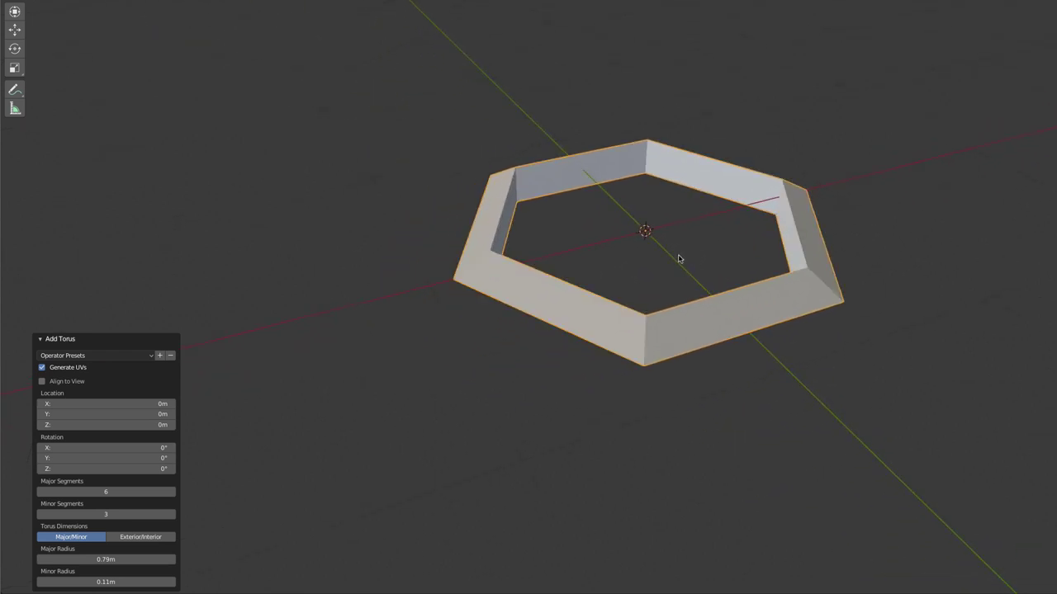
- Add a grid plane under the hexagonal ring and briefly inspect it in Edit Mode
{"action": "key", "text": "shift+a"}
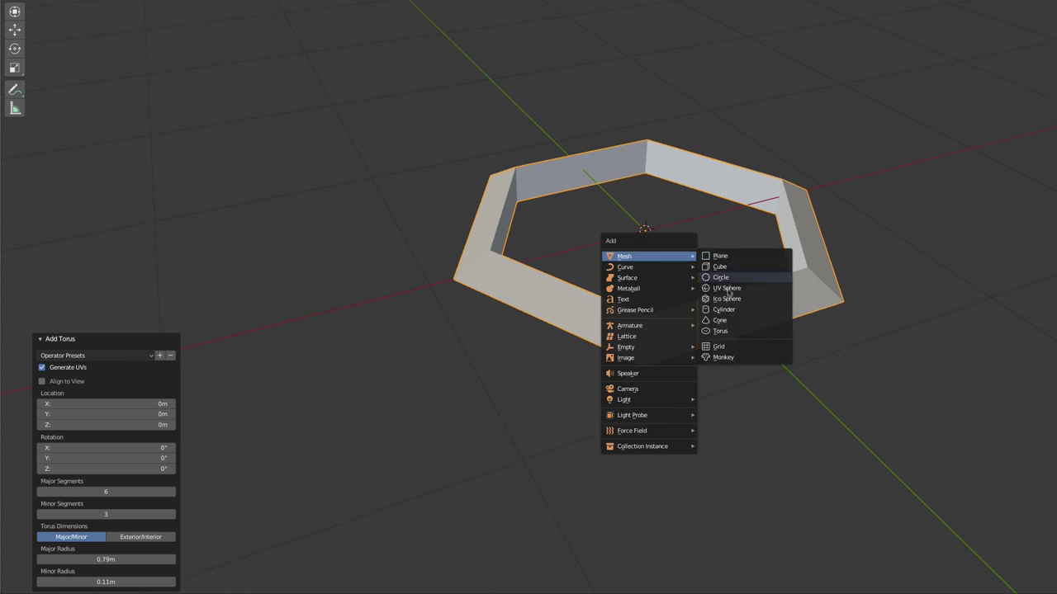
{"action": "left_click", "coordinate": [723, 347]}
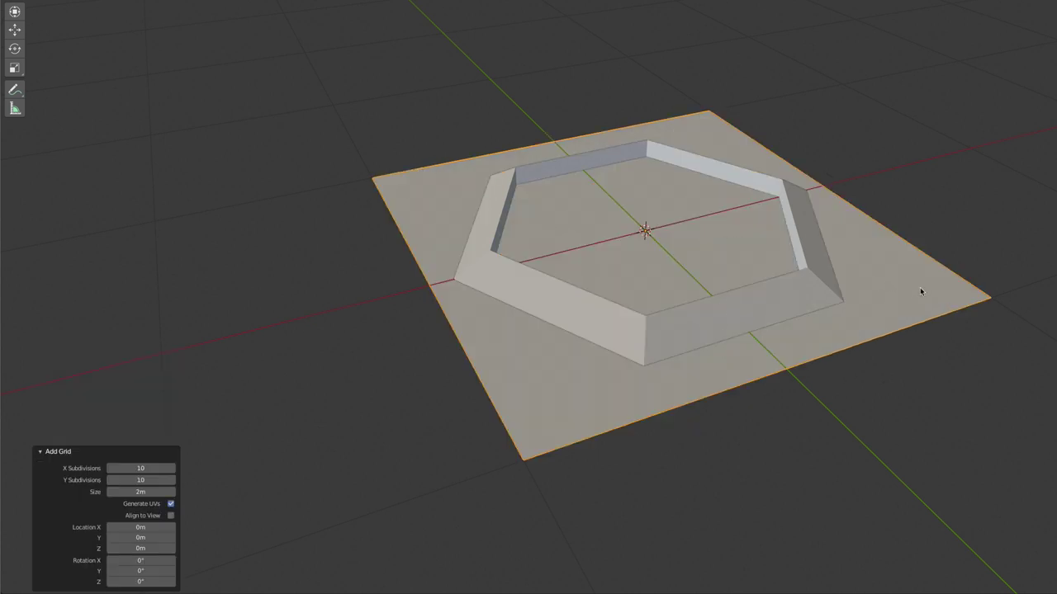
{"action": "middle_click_drag", "start_coordinate": [919, 288], "coordinate": [936, 292]}
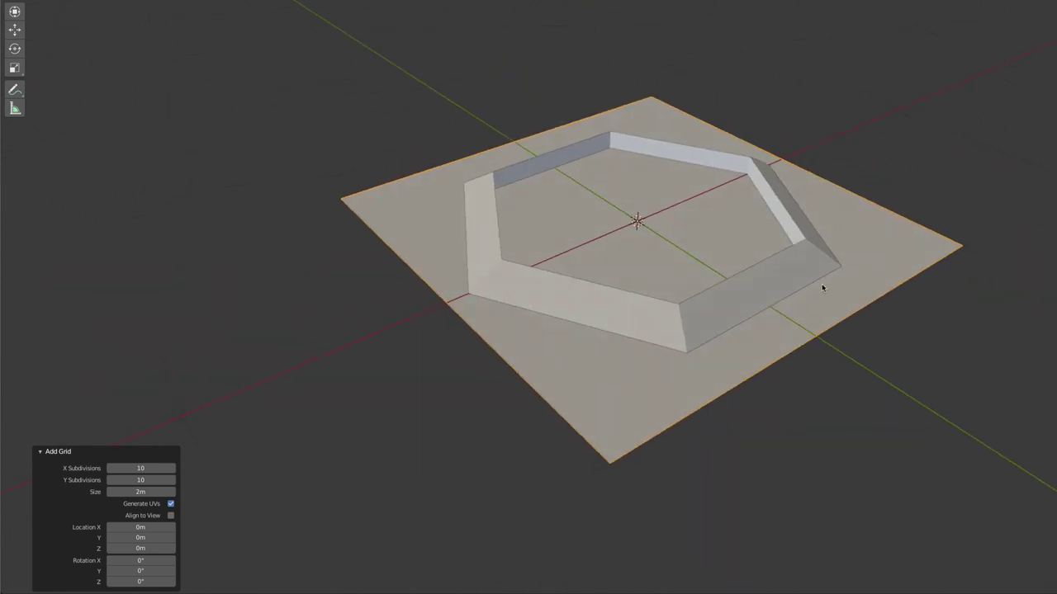
{"action": "key", "text": "Tab"}
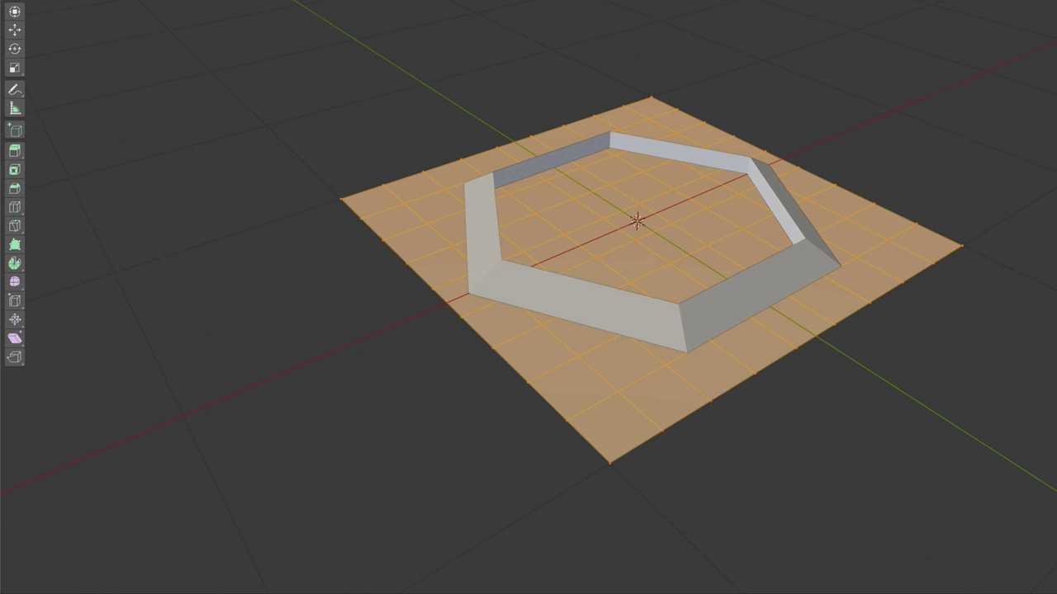
{"action": "middle_click_drag", "start_coordinate": [901, 223], "coordinate": [896, 235]}
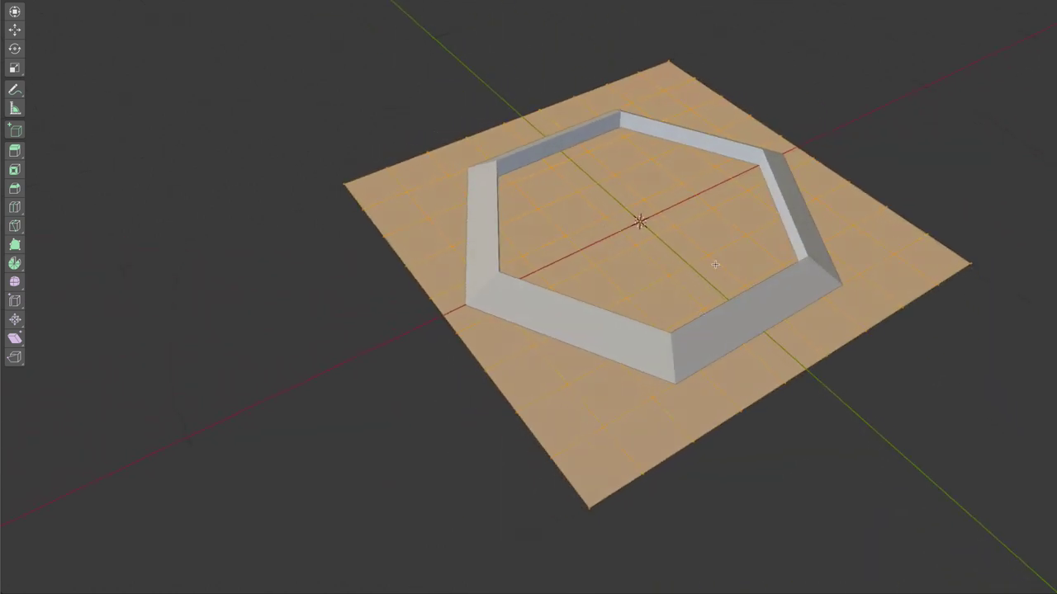
{"action": "key", "text": "Tab"}
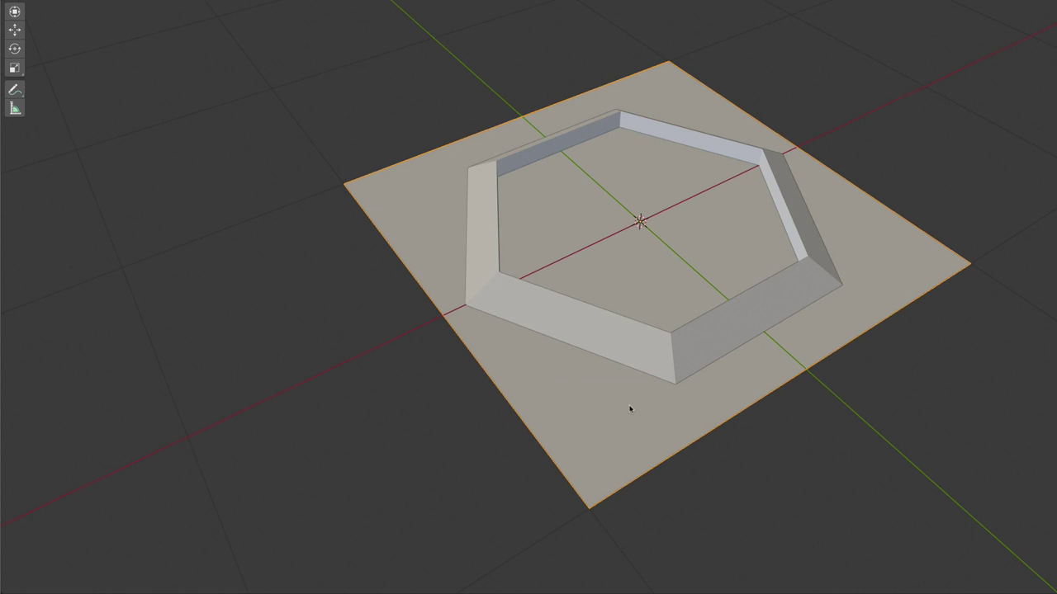
- Delete that plane, add a fresh 10 by 10 grid at the origin, and enter its Edit Mode
{"action": "key", "text": "x"}
{"action": "left_click", "coordinate": [629, 407]}
{"action": "key", "text": "shift+a"}
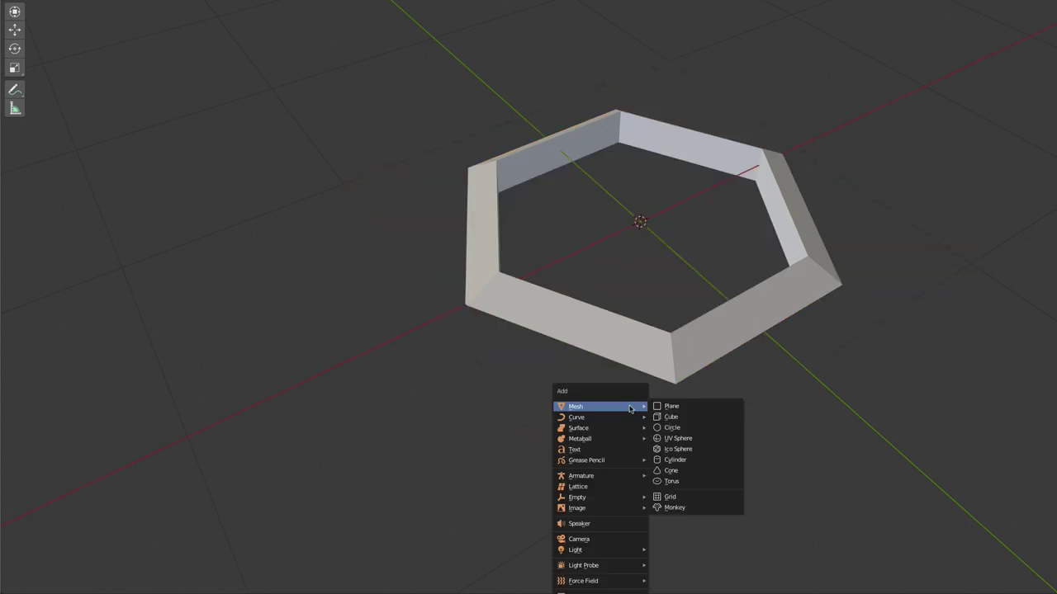
{"action": "left_click", "coordinate": [675, 493]}
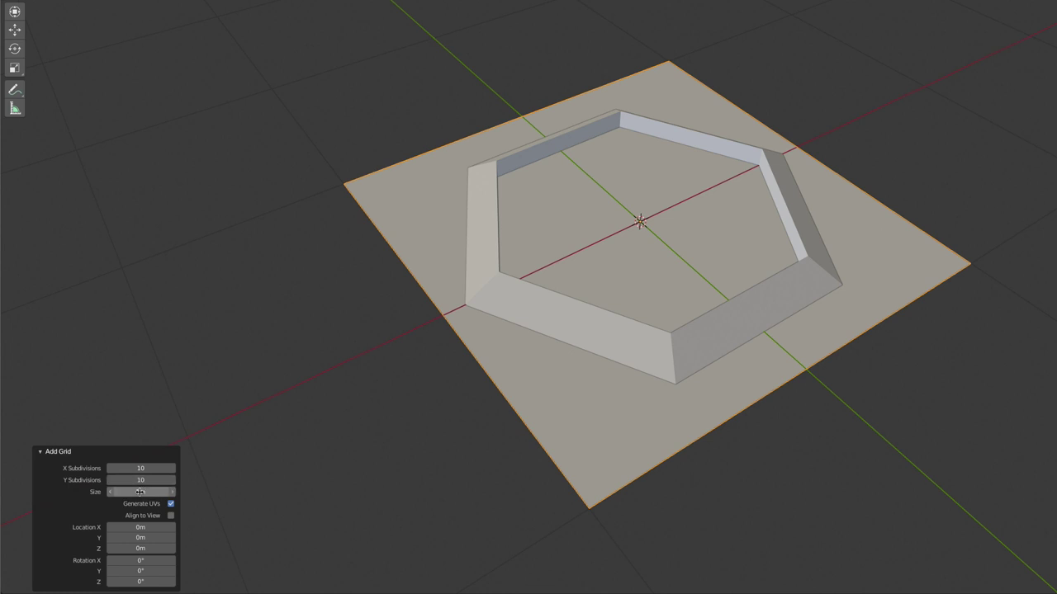
{"action": "key", "text": "Tab"}
{"action": "mouse_move", "coordinate": [588, 378]}
{"action": "middle_mouse_down"}
{"action": "mouse_move", "coordinate": [619, 388]}
{"action": "mouse_move", "coordinate": [611, 392]}
{"action": "middle_mouse_up"}
- Raise a front grid vertex with Smooth proportional falloff, shrinking the influence to 0.350
{"action": "left_click", "coordinate": [592, 393]}
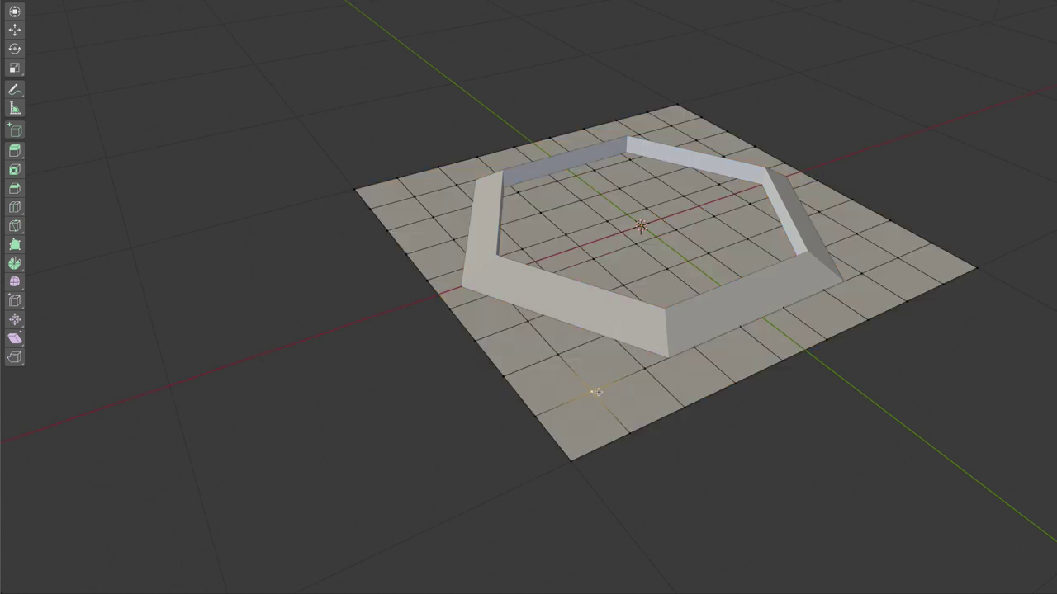
{"action": "key", "text": "g"}
{"action": "scroll", "coordinate": [597, 391], "scroll_direction": "down", "scroll_amount": 1}
{"action": "scroll", "coordinate": [597, 391], "scroll_direction": "down", "scroll_amount": 1}
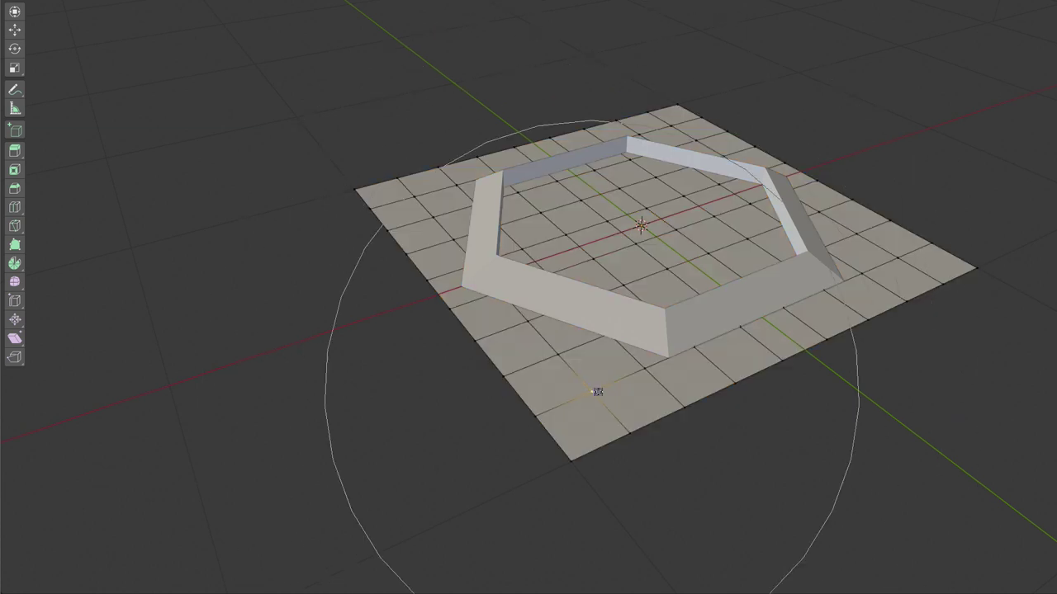
{"action": "scroll", "coordinate": [597, 391], "scroll_direction": "down", "scroll_amount": 6}
{"action": "scroll", "coordinate": [597, 391], "scroll_direction": "down", "scroll_amount": 4}
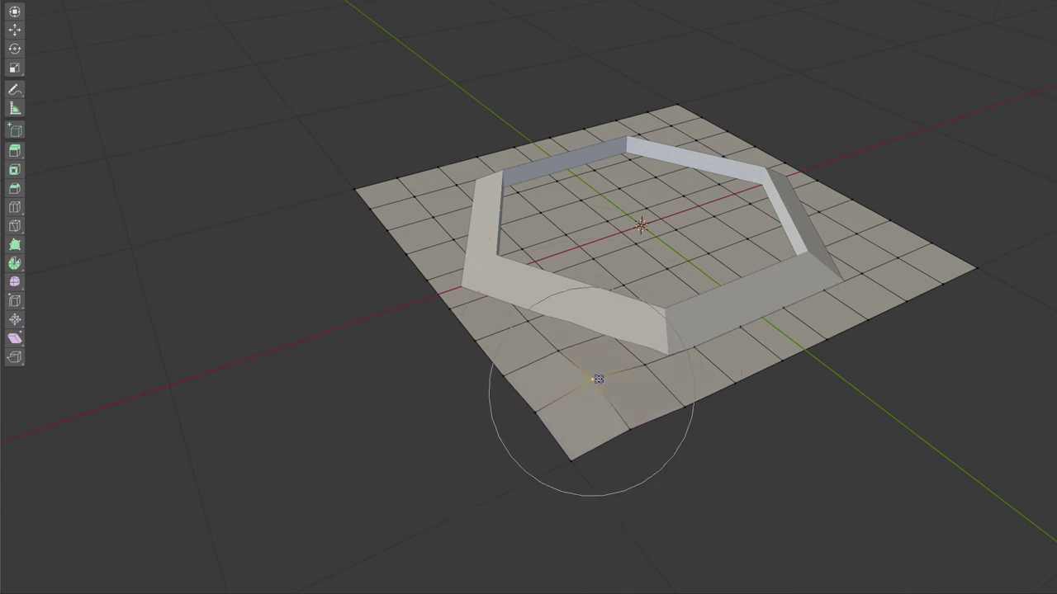
{"action": "left_click", "coordinate": [597, 378]}
{"action": "key", "text": "alt+a"}
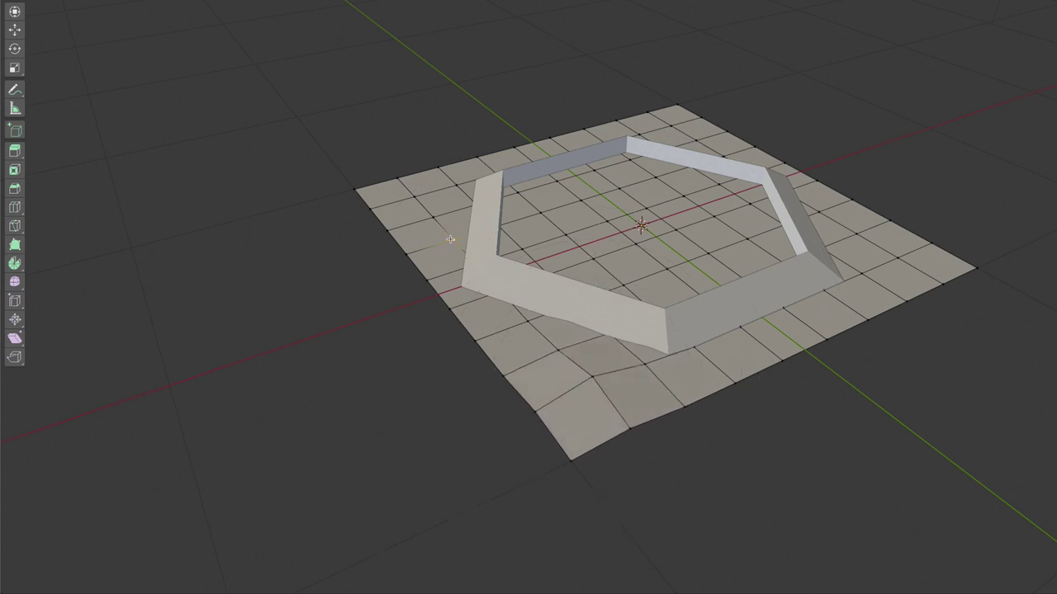
- Lift more vertices on the grid's left, right and front-right, then leave Edit Mode
{"action": "left_click", "coordinate": [451, 228]}
{"action": "left_click", "coordinate": [847, 250]}
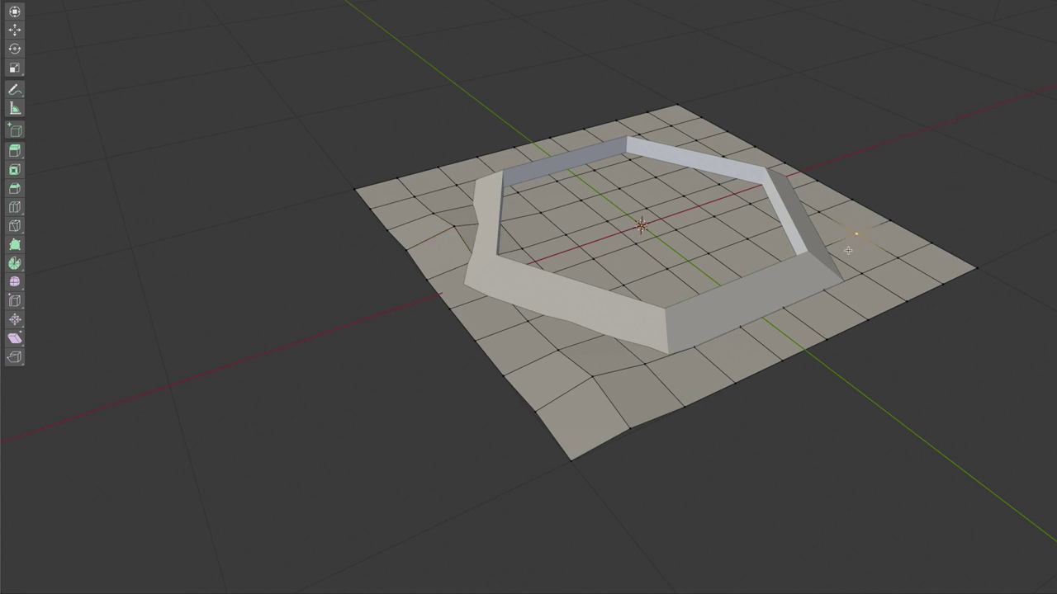
{"action": "left_click", "coordinate": [846, 242]}
{"action": "middle_click_drag", "start_coordinate": [885, 270], "coordinate": [813, 374]}
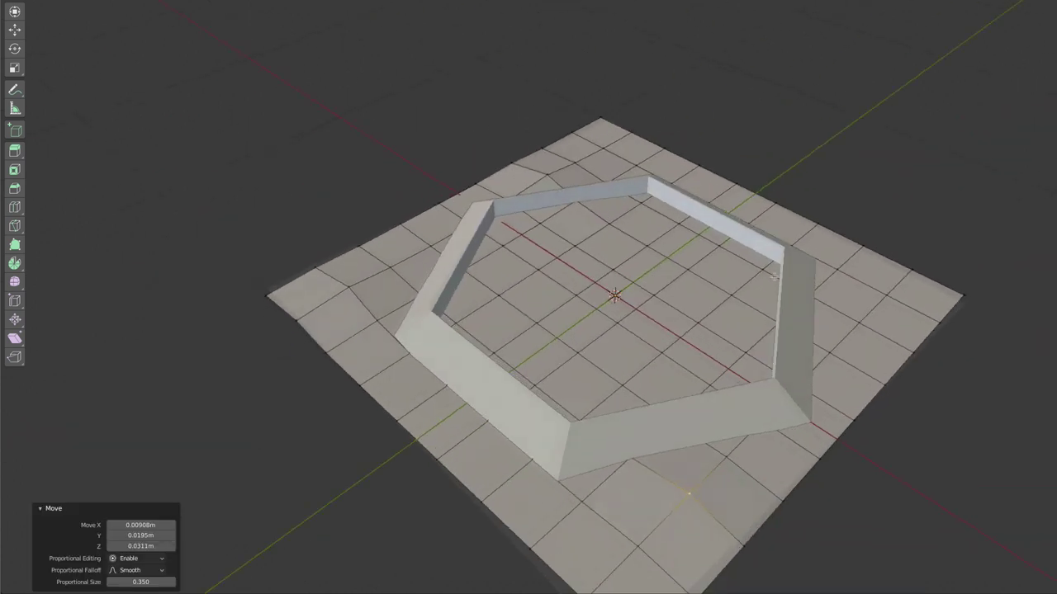
{"action": "left_click", "coordinate": [813, 374]}
{"action": "key", "text": "g"}
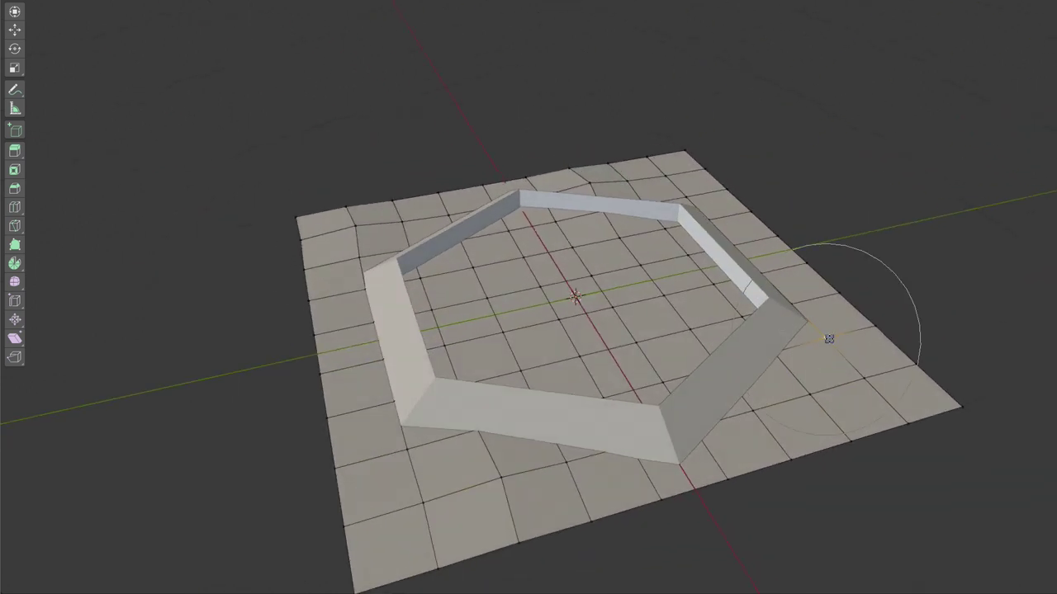
{"action": "left_click", "coordinate": [829, 332]}
{"action": "mouse_move", "coordinate": [710, 384]}
{"action": "middle_mouse_down"}
{"action": "mouse_move", "coordinate": [832, 384]}
{"action": "mouse_move", "coordinate": [654, 260]}
{"action": "middle_mouse_up"}
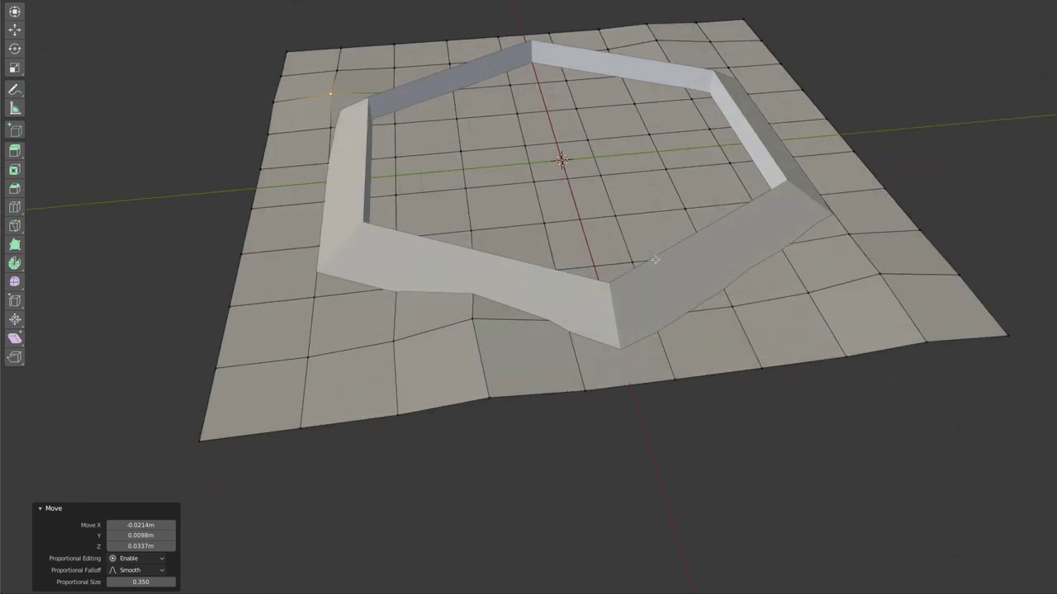
{"action": "key", "text": "Tab"}
{"action": "key", "text": "Tab"}
- Select the inner rim edge loop of the hexagonal ring in Edit Mode
{"action": "key", "text": "a"}
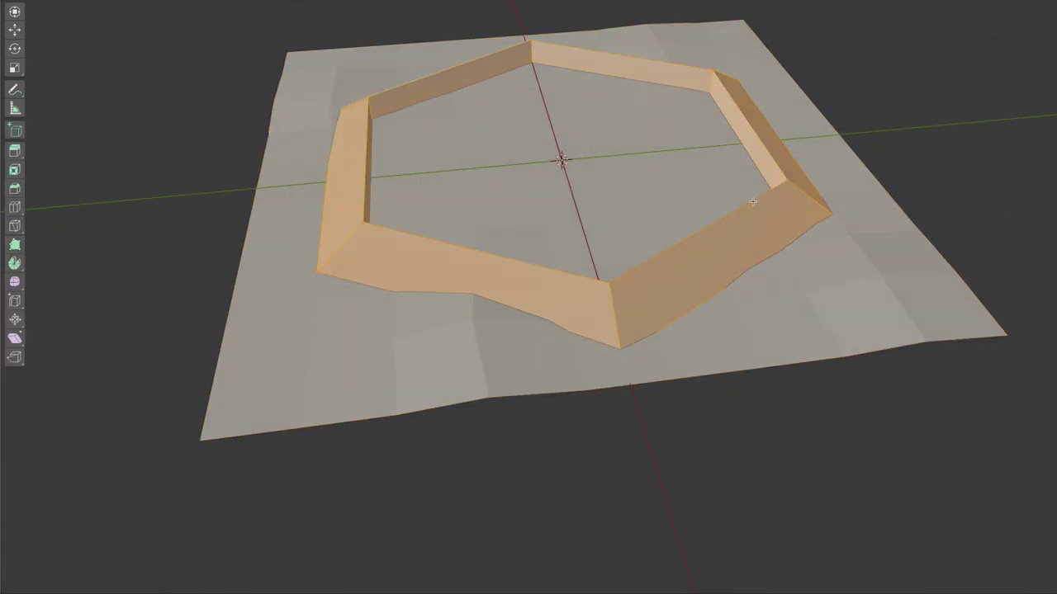
{"action": "middle_click_drag", "start_coordinate": [752, 201], "coordinate": [765, 277], "text": "shift"}
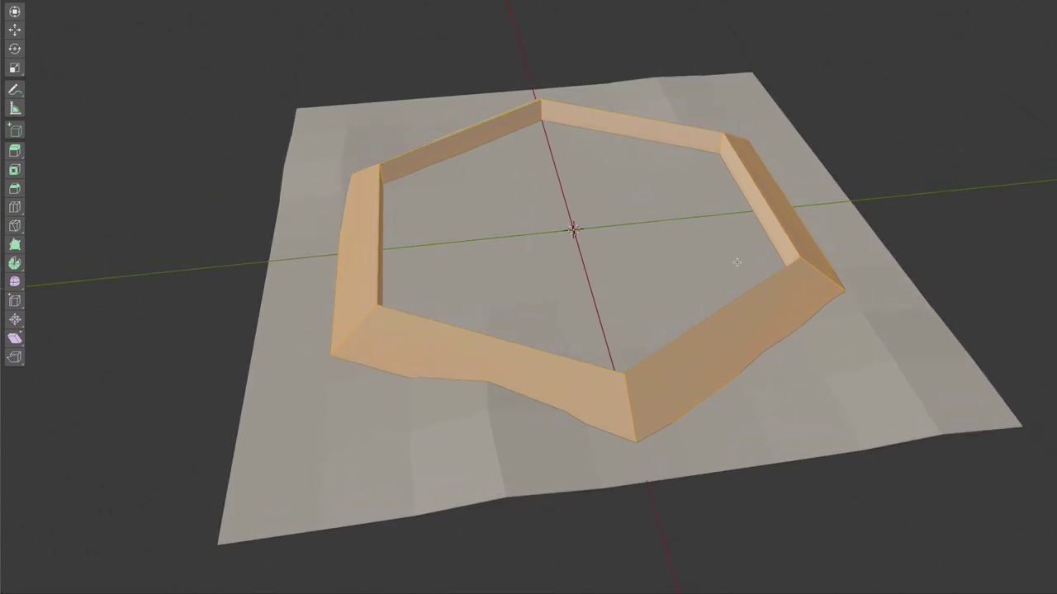
{"action": "left_click", "coordinate": [730, 305], "text": "alt"}
{"action": "left_click", "coordinate": [730, 306], "text": "alt"}
{"action": "key", "text": "alt+a"}
{"action": "left_click", "coordinate": [730, 306], "text": "alt"}
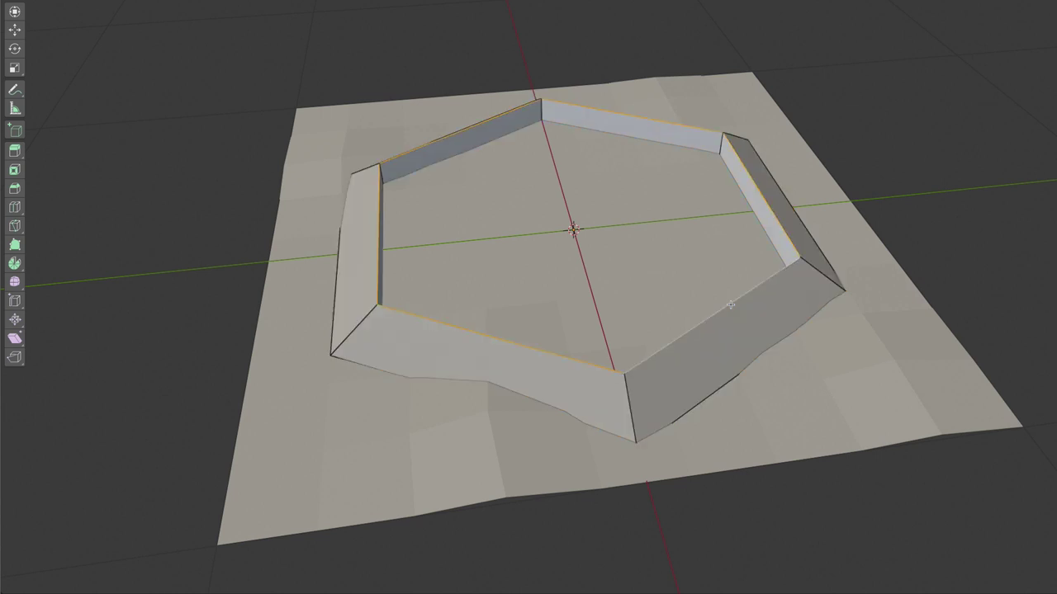
- Extrude the rim inward to scale 0.815, then raise a new wall 0.233 m
{"action": "key", "text": "e"}
{"action": "key", "text": "s"}
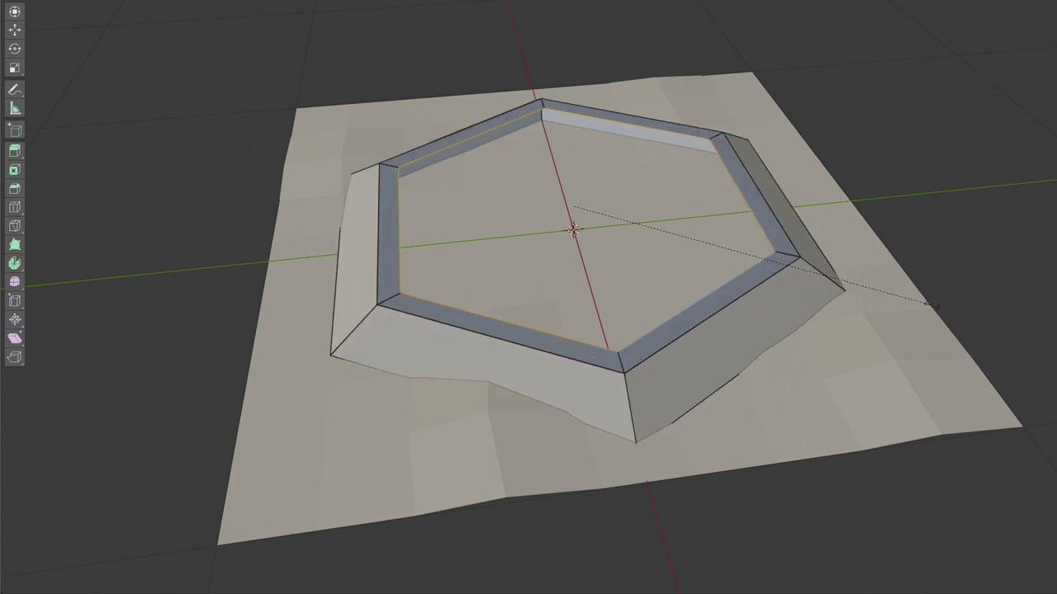
{"action": "left_click", "coordinate": [898, 300]}
{"action": "key", "text": "e"}
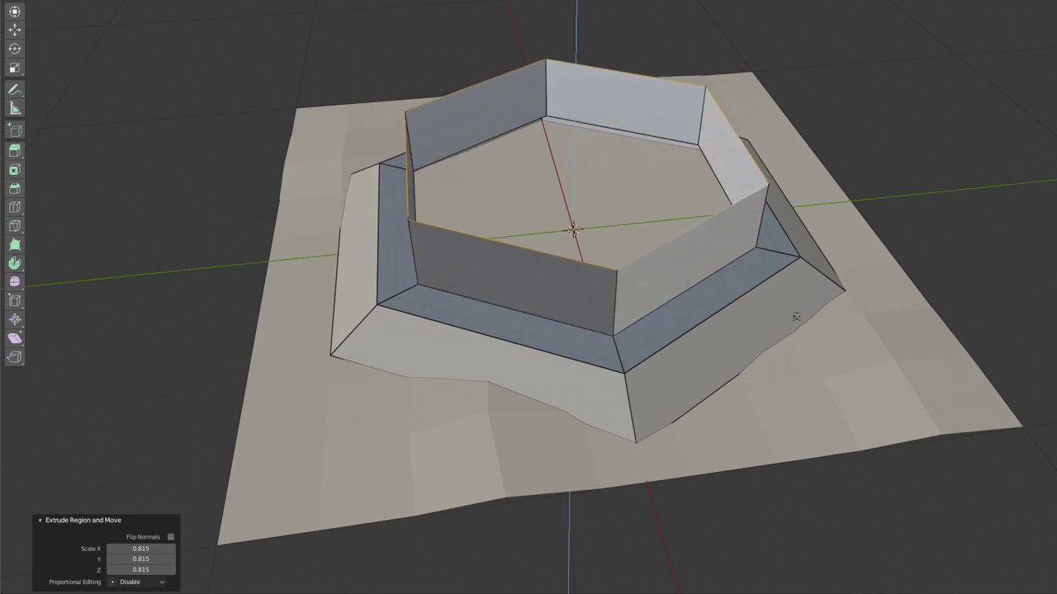
{"action": "left_click", "coordinate": [796, 316]}
- Inset the top edges twice, at scales 0.743 and 0.563, then return to Object Mode
{"action": "key", "text": "e"}
{"action": "key", "text": "s"}
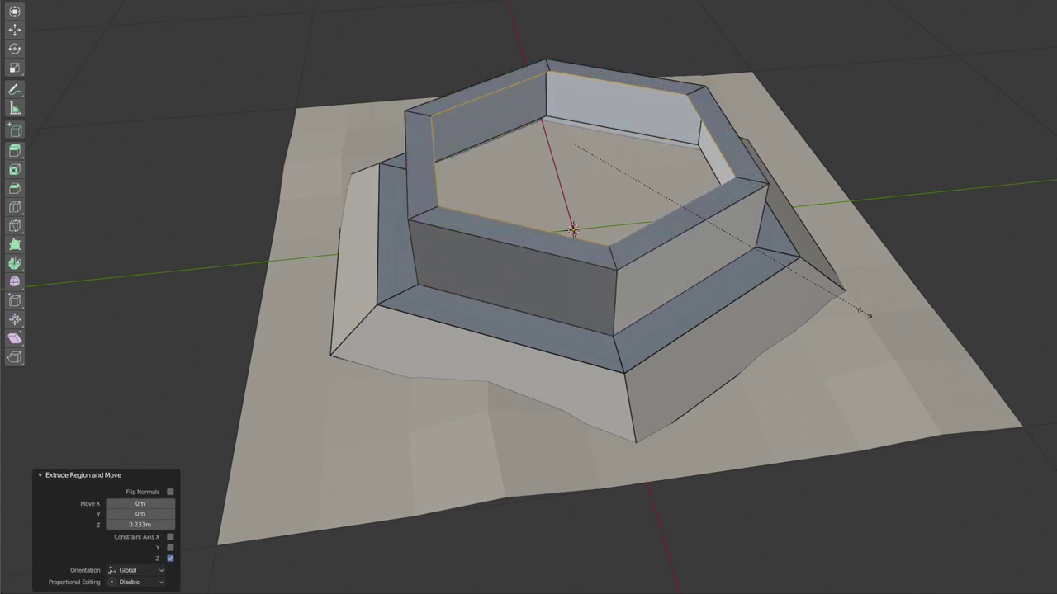
{"action": "left_click", "coordinate": [834, 299]}
{"action": "key", "text": "e"}
{"action": "key", "text": "s"}
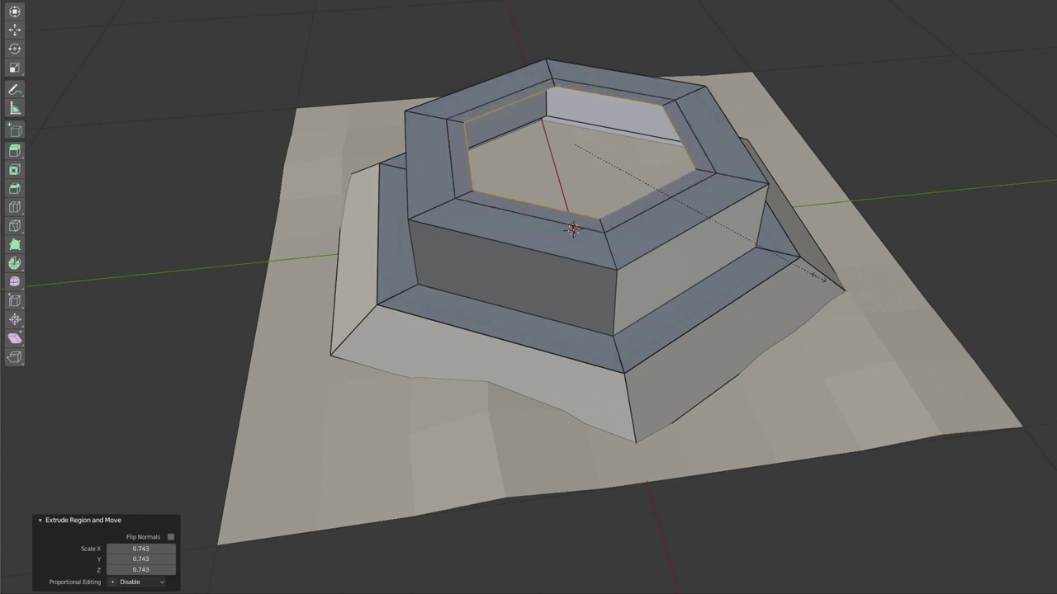
{"action": "left_click", "coordinate": [739, 232]}
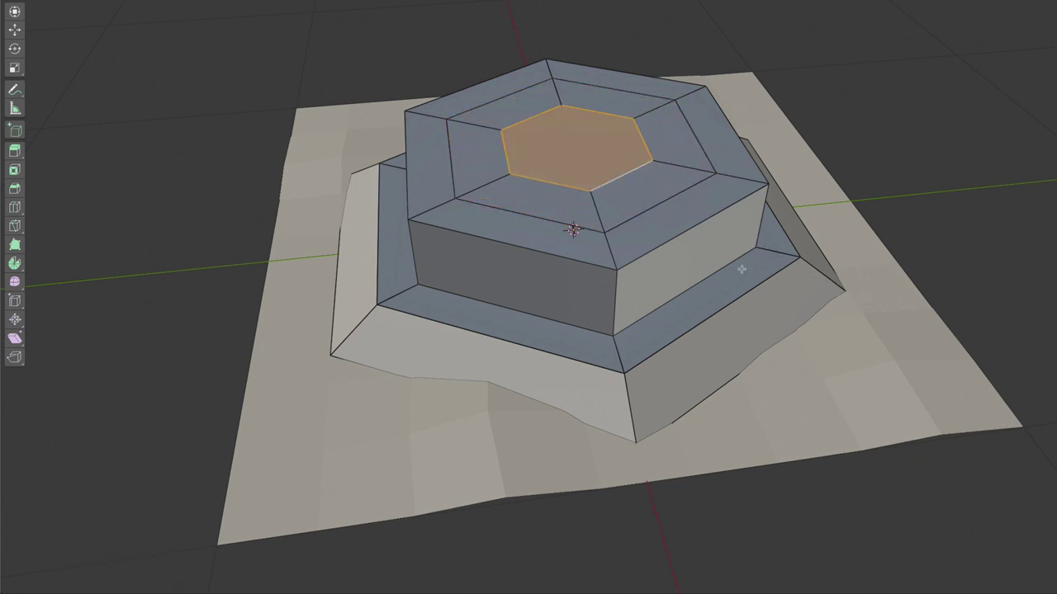
{"action": "key", "text": "Tab"}
{"action": "mouse_move", "coordinate": [750, 342]}
{"action": "middle_mouse_down"}
{"action": "mouse_move", "coordinate": [814, 324]}
{"action": "mouse_move", "coordinate": [779, 323]}
{"action": "mouse_move", "coordinate": [848, 276]}
{"action": "middle_mouse_up"}
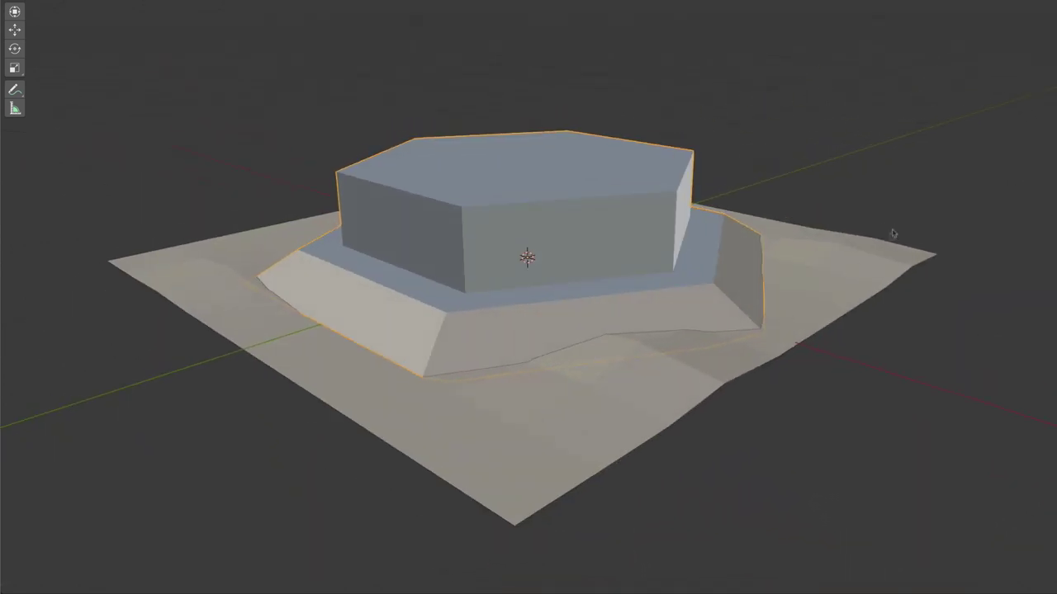
{"action": "mouse_move", "coordinate": [893, 234]}
{"action": "middle_mouse_down"}
{"action": "mouse_move", "coordinate": [851, 267]}
{"action": "mouse_move", "coordinate": [861, 269]}
{"action": "middle_mouse_up"}
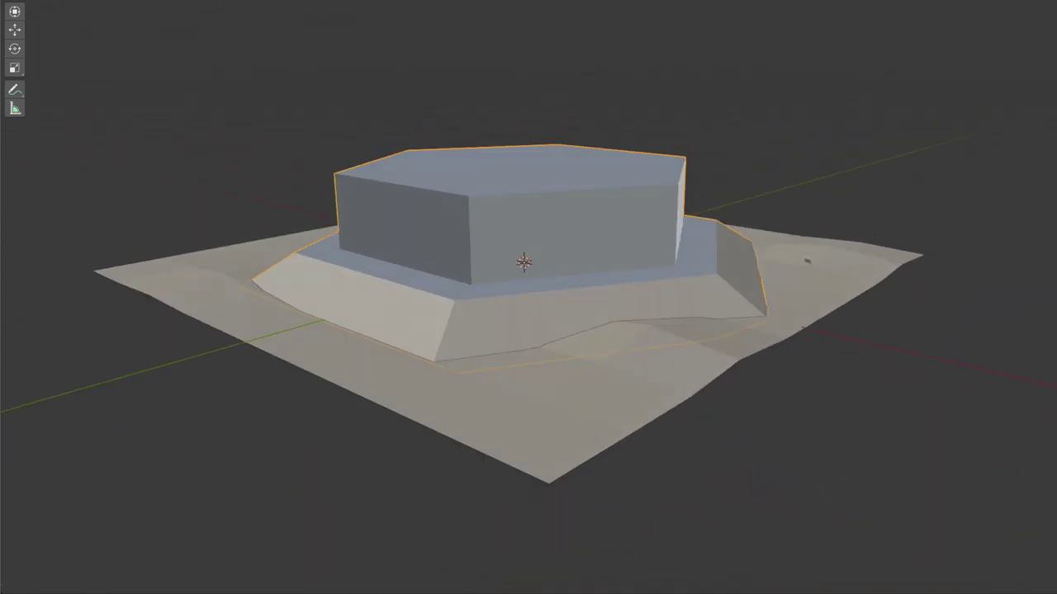
{"action": "mouse_move", "coordinate": [619, 381]}
{"action": "middle_mouse_down"}
{"action": "mouse_move", "coordinate": [569, 397]}
{"action": "mouse_move", "coordinate": [700, 308]}
{"action": "middle_mouse_up"}
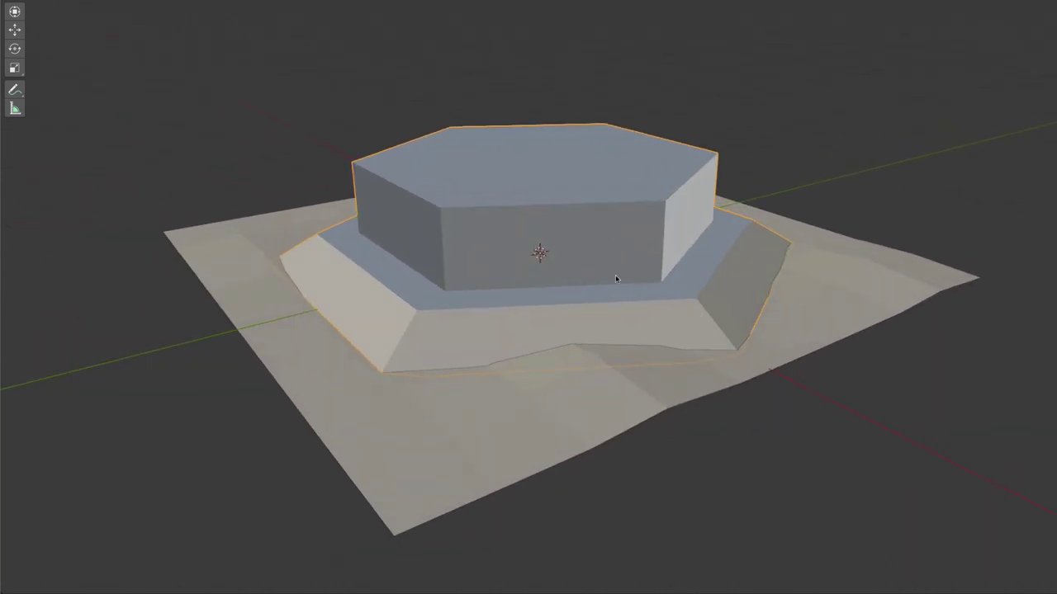
{"action": "mouse_move", "coordinate": [581, 212]}
{"action": "middle_mouse_down"}
{"action": "mouse_move", "coordinate": [577, 195]}
{"action": "mouse_move", "coordinate": [584, 212]}
{"action": "mouse_move", "coordinate": [625, 218]}
{"action": "mouse_move", "coordinate": [679, 198]}
{"action": "mouse_move", "coordinate": [632, 217]}
{"action": "mouse_move", "coordinate": [561, 219]}
{"action": "mouse_move", "coordinate": [582, 215]}
{"action": "middle_mouse_up"}
{"action": "scroll", "coordinate": [625, 218], "scroll_direction": "up", "scroll_amount": 2}
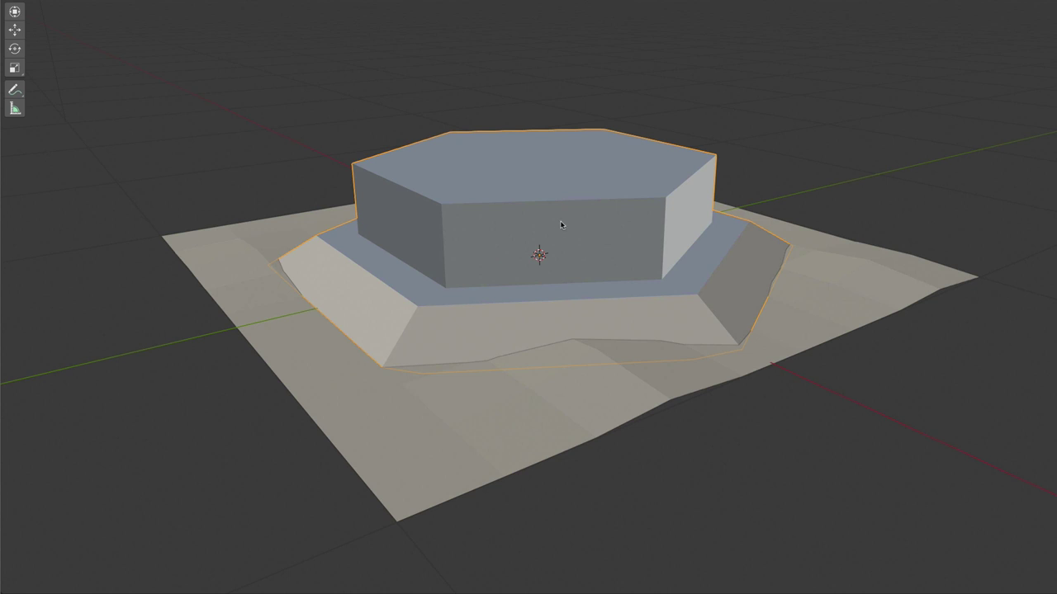
{"action": "key", "text": "x"}
- Delete the hexagonal structure and the ground plane
{"action": "left_click", "coordinate": [561, 224]}
{"action": "left_click", "coordinate": [557, 278]}
{"action": "key", "text": "x"}
{"action": "left_click", "coordinate": [553, 295]}
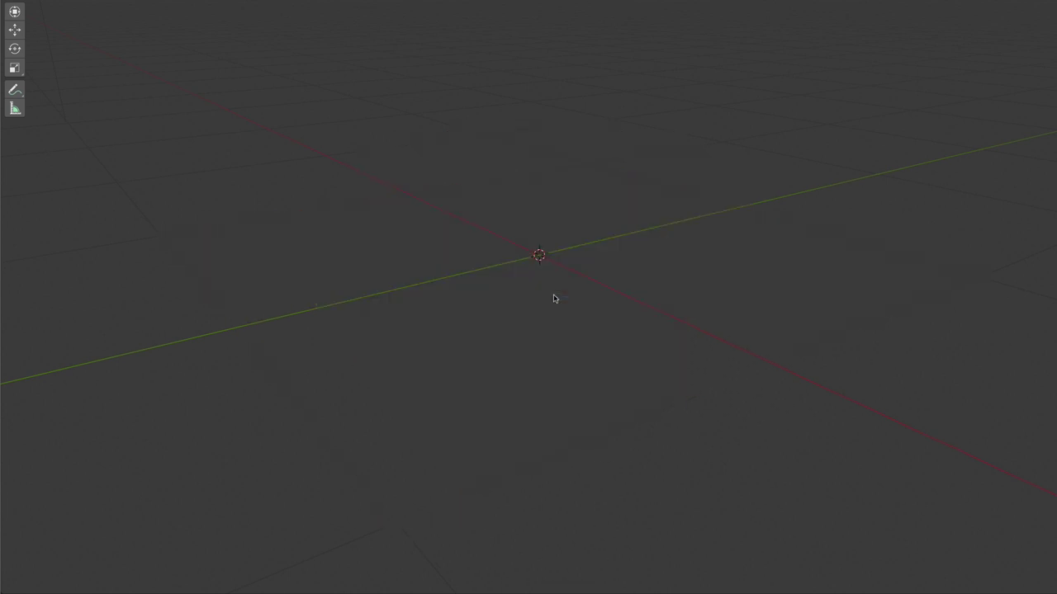
- Add a Suzanne monkey head and scale it down uniformly to 0.783
{"action": "key", "text": "shift+a"}
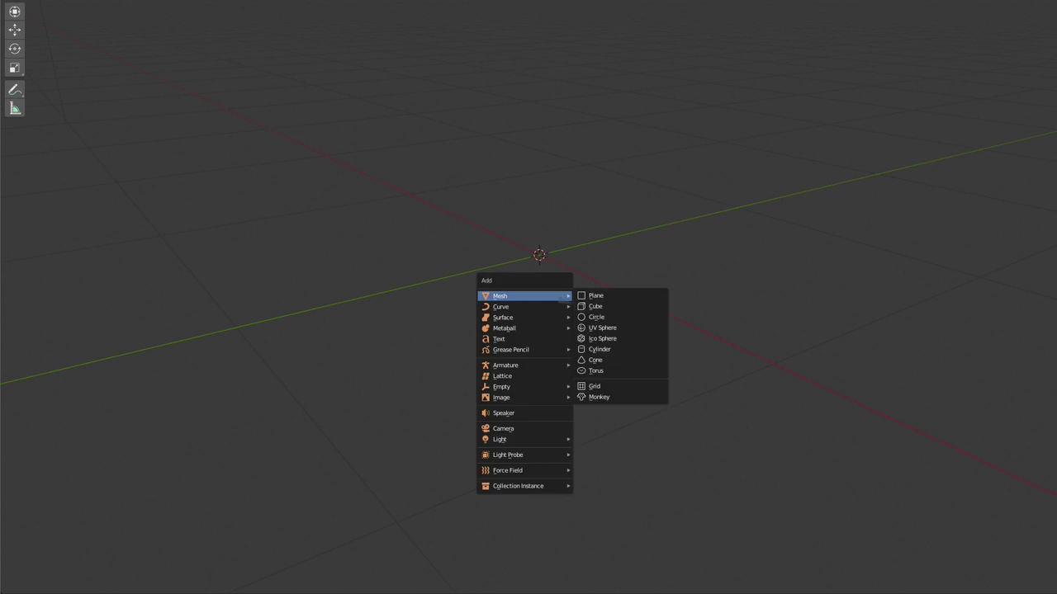
{"action": "left_click", "coordinate": [607, 398]}
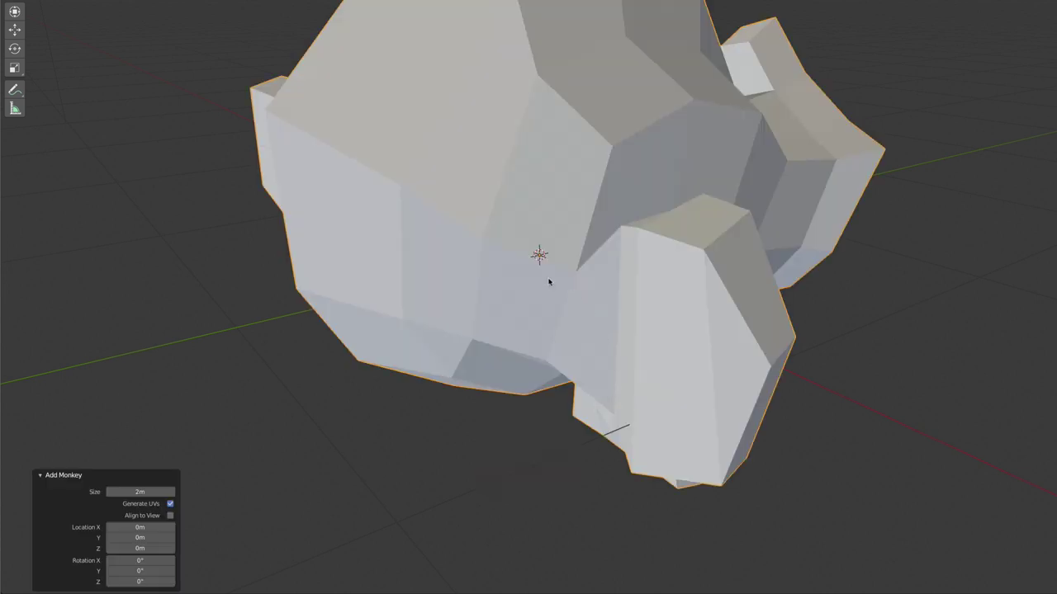
{"action": "scroll", "coordinate": [549, 283], "scroll_direction": "down", "scroll_amount": 5}
{"action": "mouse_move", "coordinate": [519, 278]}
{"action": "middle_mouse_down"}
{"action": "mouse_move", "coordinate": [787, 283]}
{"action": "mouse_move", "coordinate": [809, 252]}
{"action": "mouse_move", "coordinate": [763, 270]}
{"action": "mouse_move", "coordinate": [641, 252]}
{"action": "mouse_move", "coordinate": [627, 271]}
{"action": "mouse_move", "coordinate": [636, 285]}
{"action": "mouse_move", "coordinate": [596, 272]}
{"action": "mouse_move", "coordinate": [596, 255]}
{"action": "mouse_move", "coordinate": [596, 286]}
{"action": "mouse_move", "coordinate": [644, 248]}
{"action": "mouse_move", "coordinate": [622, 293]}
{"action": "mouse_move", "coordinate": [608, 267]}
{"action": "mouse_move", "coordinate": [595, 277]}
{"action": "mouse_move", "coordinate": [608, 278]}
{"action": "mouse_move", "coordinate": [575, 287]}
{"action": "mouse_move", "coordinate": [649, 231]}
{"action": "mouse_move", "coordinate": [484, 233]}
{"action": "mouse_move", "coordinate": [635, 244]}
{"action": "mouse_move", "coordinate": [702, 264]}
{"action": "mouse_move", "coordinate": [600, 220]}
{"action": "mouse_move", "coordinate": [665, 219]}
{"action": "mouse_move", "coordinate": [681, 188]}
{"action": "mouse_move", "coordinate": [607, 207]}
{"action": "mouse_move", "coordinate": [535, 205]}
{"action": "mouse_move", "coordinate": [665, 203]}
{"action": "mouse_move", "coordinate": [568, 216]}
{"action": "mouse_move", "coordinate": [649, 258]}
{"action": "mouse_move", "coordinate": [582, 262]}
{"action": "middle_mouse_up"}
{"action": "scroll", "coordinate": [762, 269], "scroll_direction": "down", "scroll_amount": 2}
{"action": "scroll", "coordinate": [627, 272], "scroll_direction": "up", "scroll_amount": 2}
{"action": "left_click", "coordinate": [626, 278]}
{"action": "scroll", "coordinate": [626, 278], "scroll_direction": "down", "scroll_amount": 2}
{"action": "scroll", "coordinate": [599, 219], "scroll_direction": "up", "scroll_amount": 3}
{"action": "scroll", "coordinate": [535, 205], "scroll_direction": "down", "scroll_amount": 2}
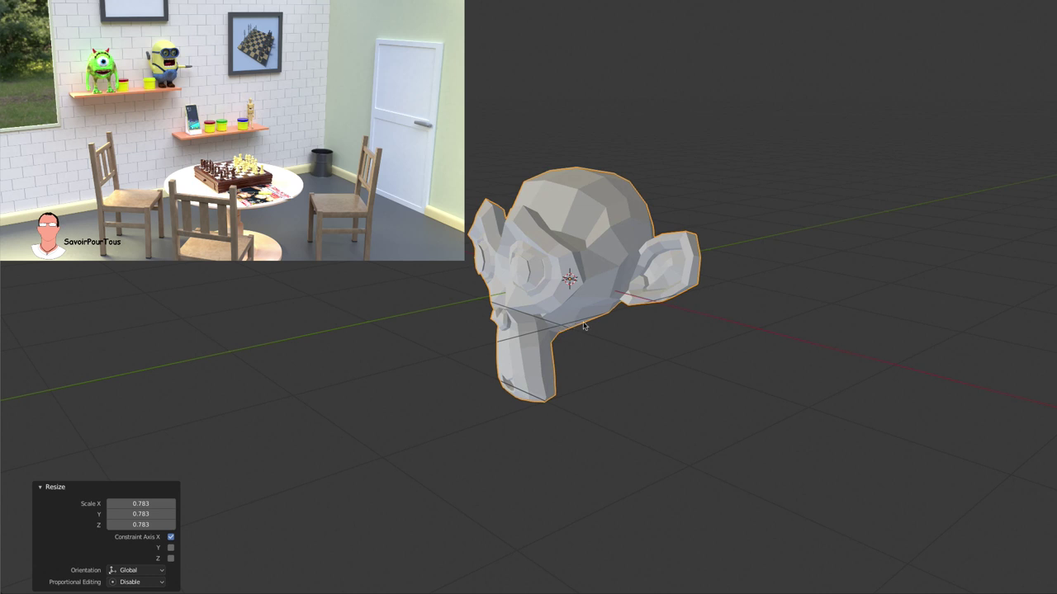
{"action": "mouse_move", "coordinate": [580, 340]}
{"action": "middle_mouse_down"}
{"action": "mouse_move", "coordinate": [641, 321]}
{"action": "mouse_move", "coordinate": [682, 332]}
{"action": "mouse_move", "coordinate": [673, 334]}
{"action": "mouse_move", "coordinate": [687, 317]}
{"action": "mouse_move", "coordinate": [682, 335]}
{"action": "mouse_move", "coordinate": [722, 335]}
{"action": "mouse_move", "coordinate": [752, 319]}
{"action": "mouse_move", "coordinate": [645, 340]}
{"action": "middle_mouse_up"}
{"action": "key", "text": "shift+a"}
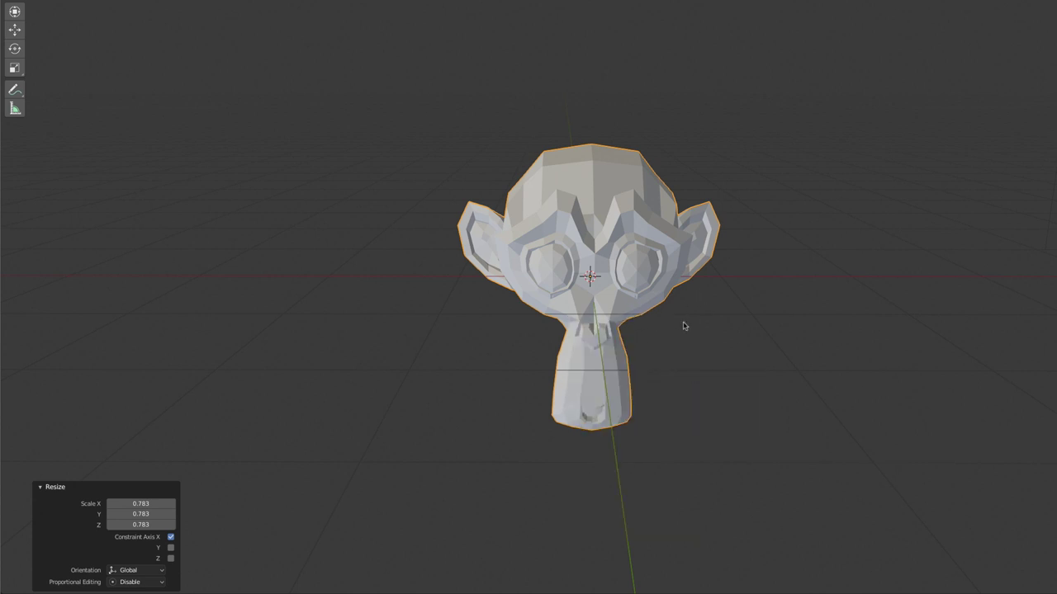
{"action": "mouse_move", "coordinate": [683, 326]}
{"action": "middle_mouse_down"}
{"action": "mouse_move", "coordinate": [783, 324]}
{"action": "mouse_move", "coordinate": [618, 329]}
{"action": "mouse_move", "coordinate": [731, 330]}
{"action": "mouse_move", "coordinate": [765, 308]}
{"action": "mouse_move", "coordinate": [759, 321]}
{"action": "middle_mouse_up"}
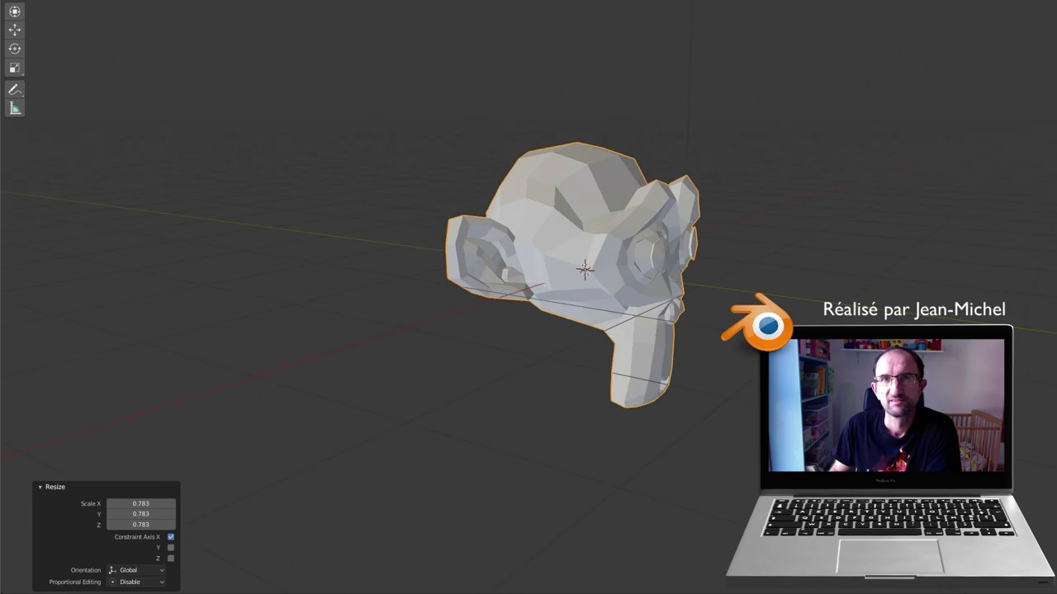